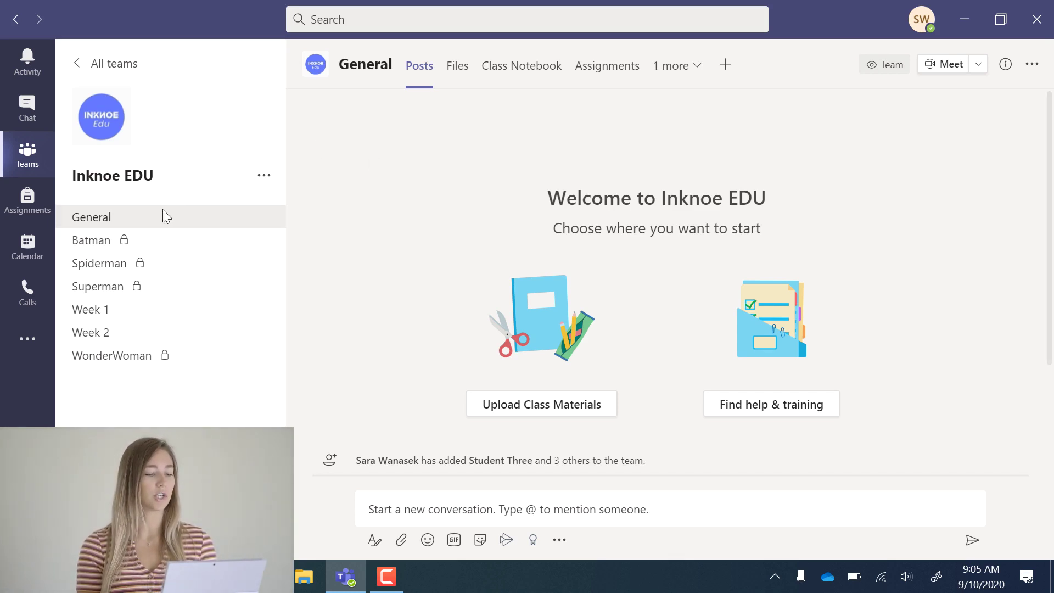
- From the Class Notebook tab, begin setting up a blank OneNote Class Notebook for Inknoe EDU
click(522, 77)
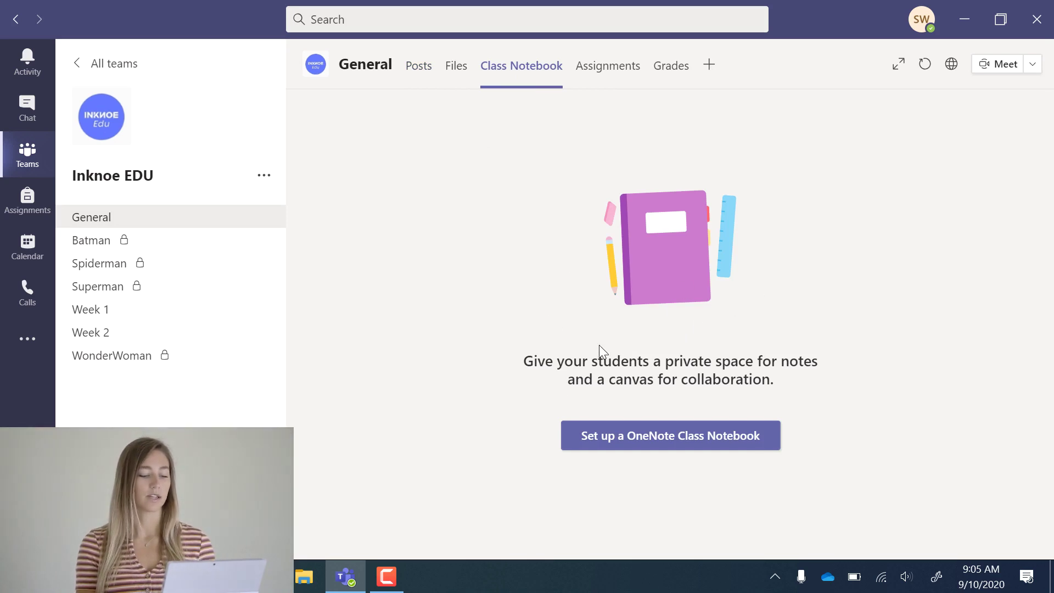
click(665, 439)
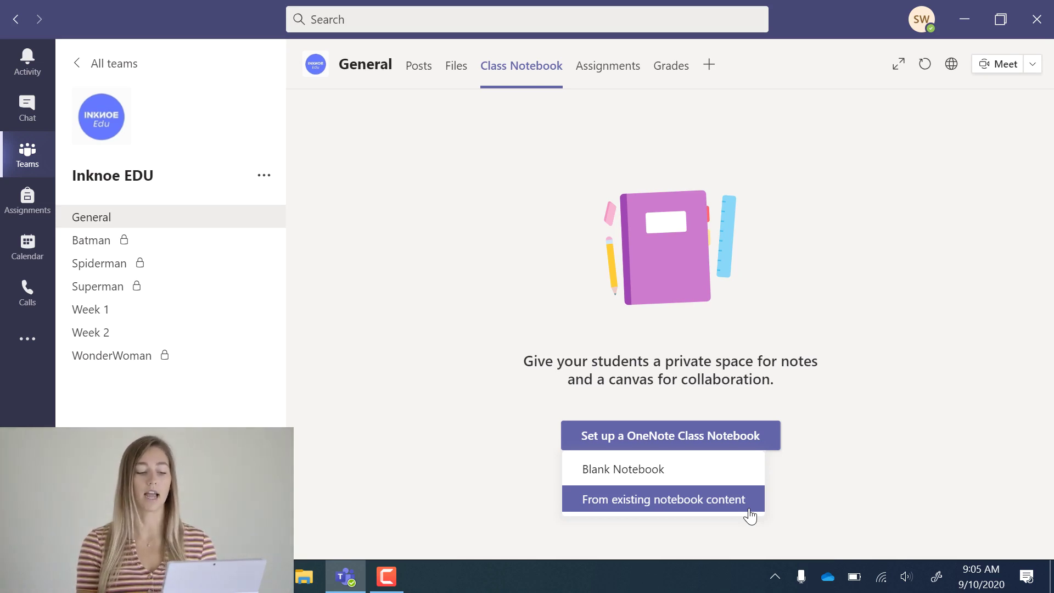
click(738, 482)
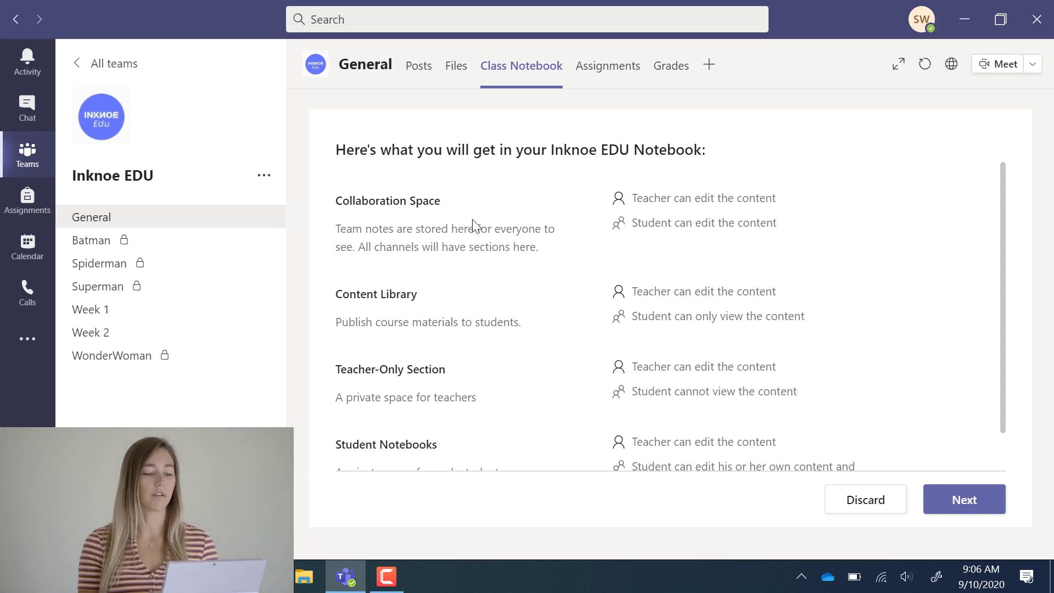
- Scroll through the Inknoe EDU Notebook overview to review its sections and permissions
scroll(472, 219, down, 2)
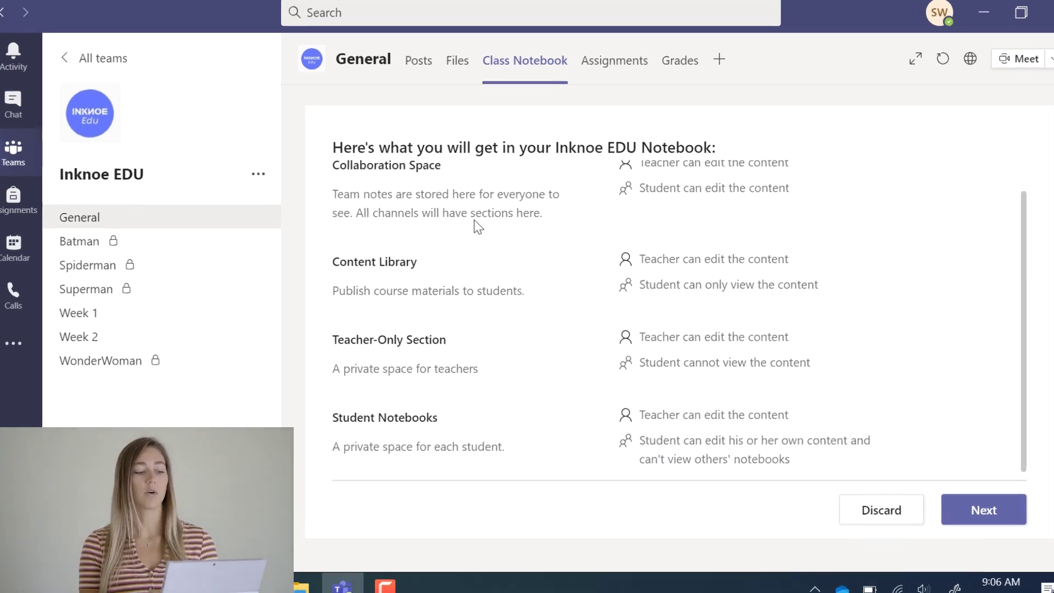
scroll(476, 225, up, 2)
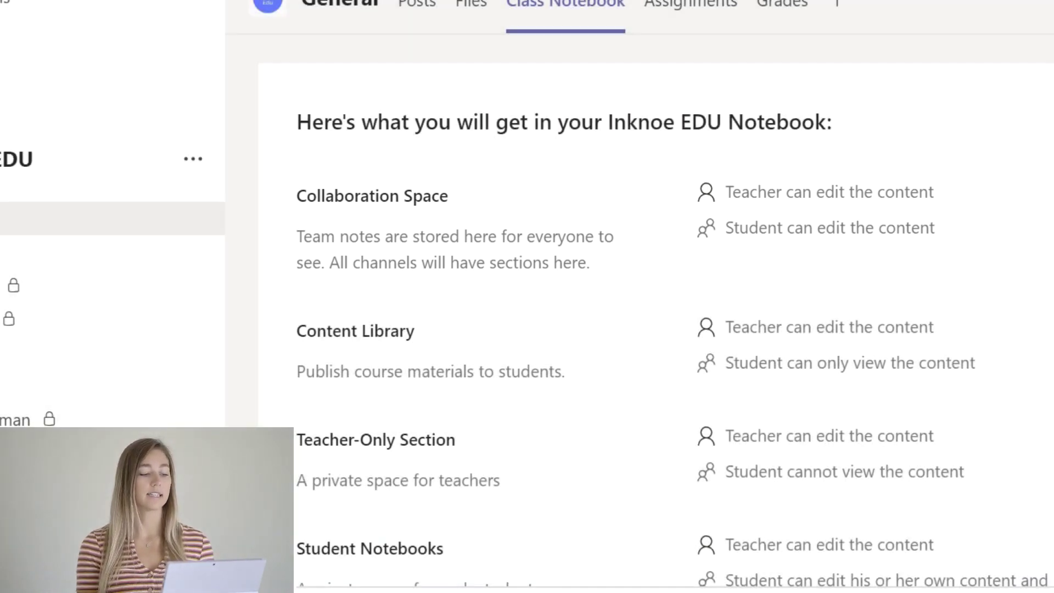
scroll(653, 330, down, 1)
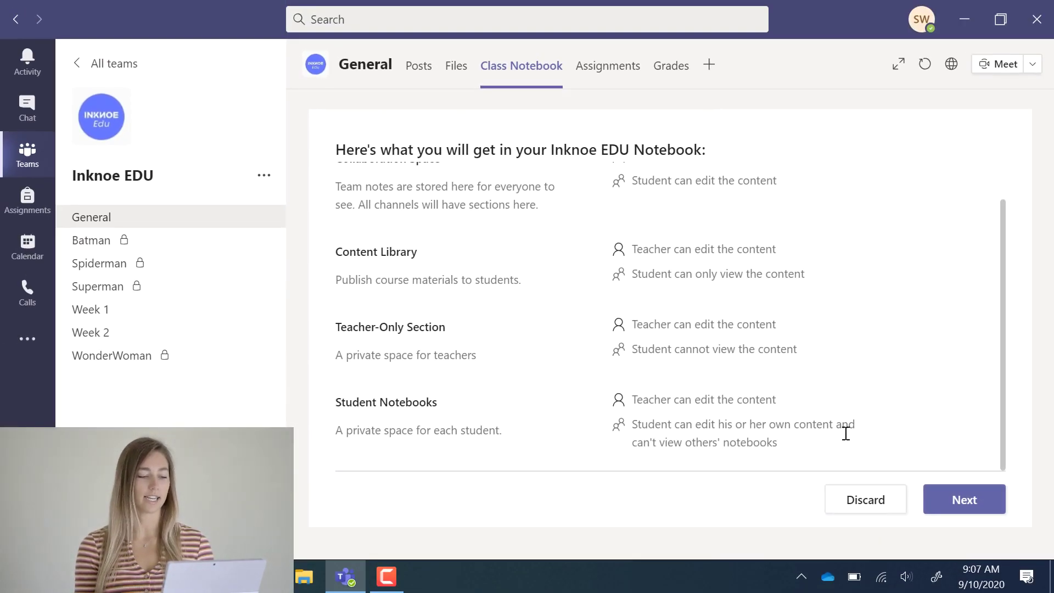
- Keep only the Handouts, Class Notes, Homework and Quizzes student sections and create the notebook
click(986, 499)
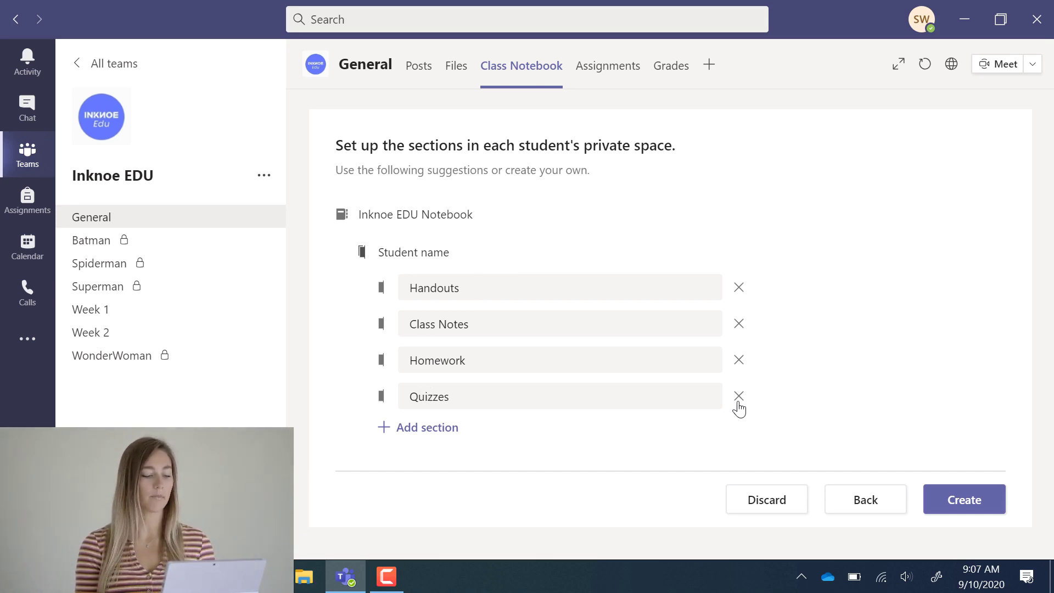
click(426, 433)
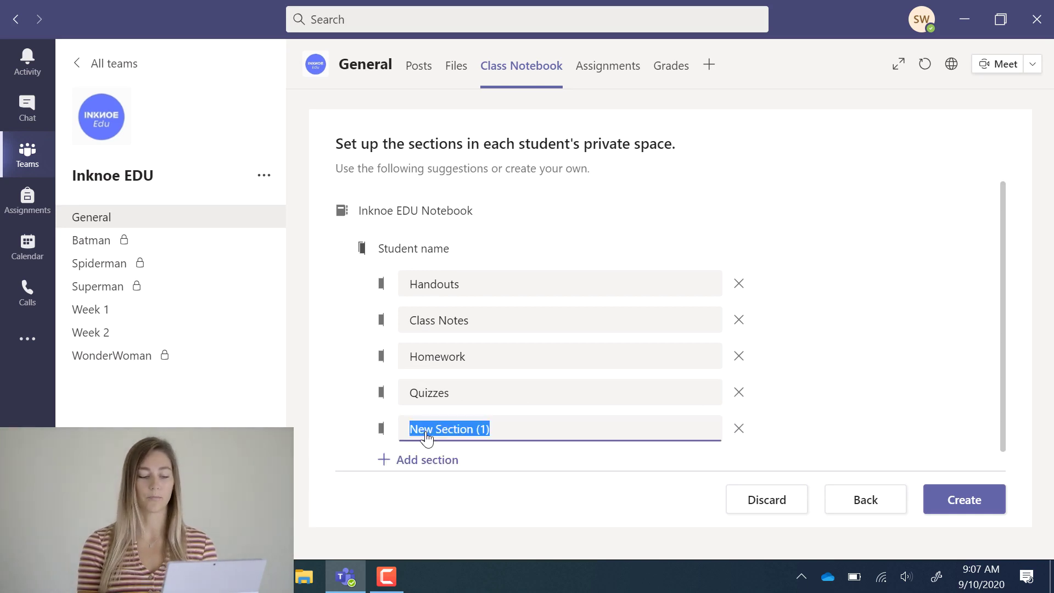
click(738, 433)
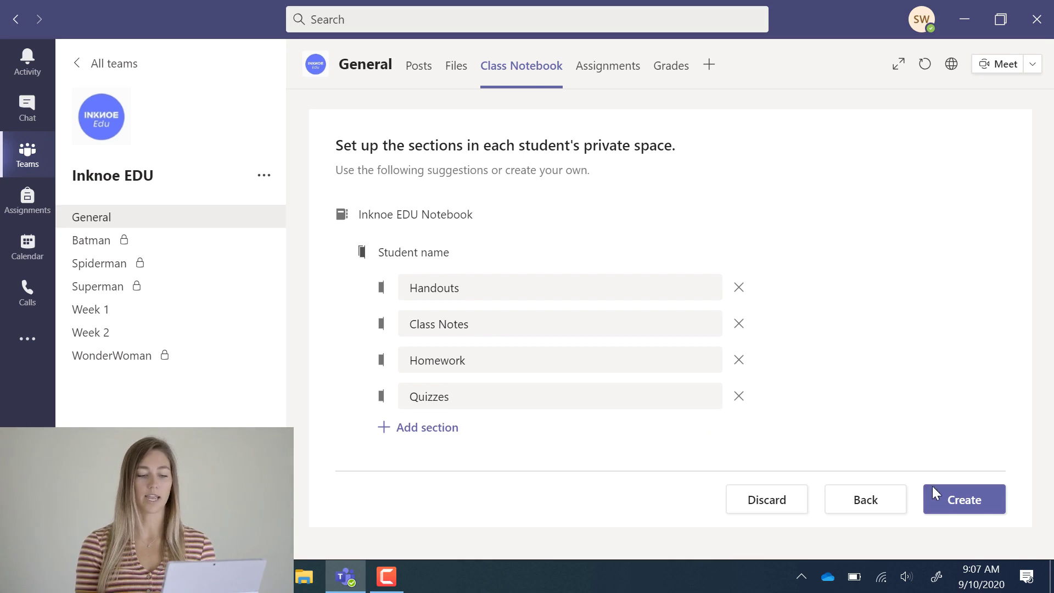
click(964, 509)
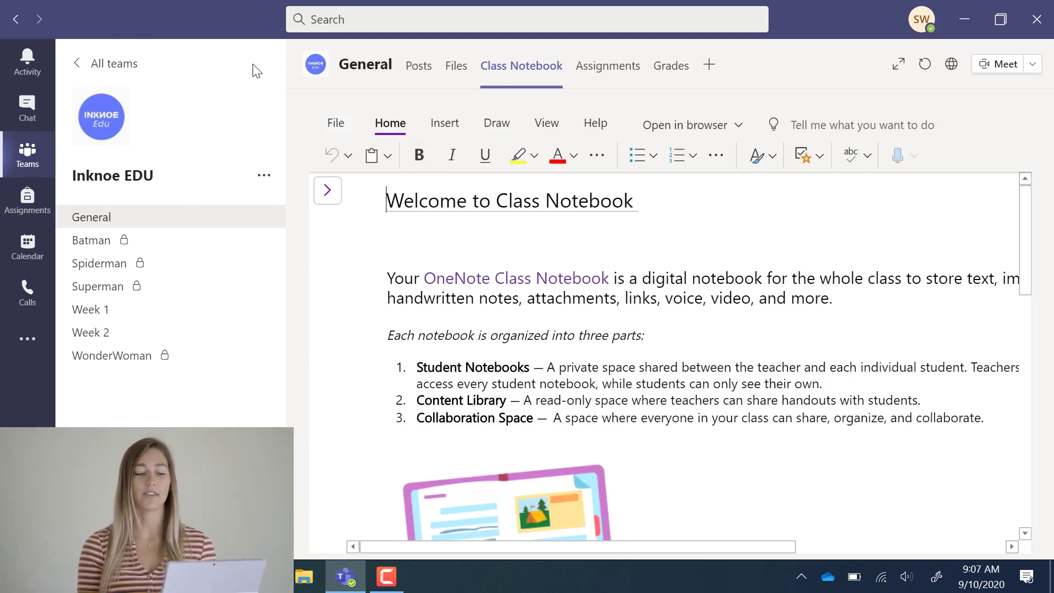
- Reveal the new notebook's section and page lists with the > toggle
click(335, 198)
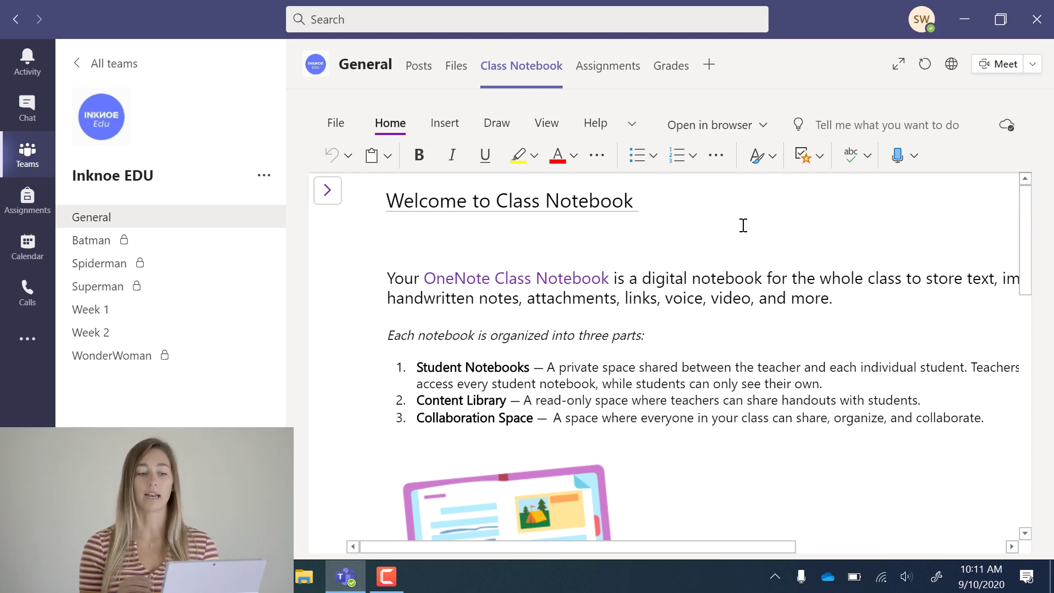
- Place an empty note container on the Welcome page, move it, and browse the Insert and Draw tools
click(743, 225)
drag(809, 214, 729, 202)
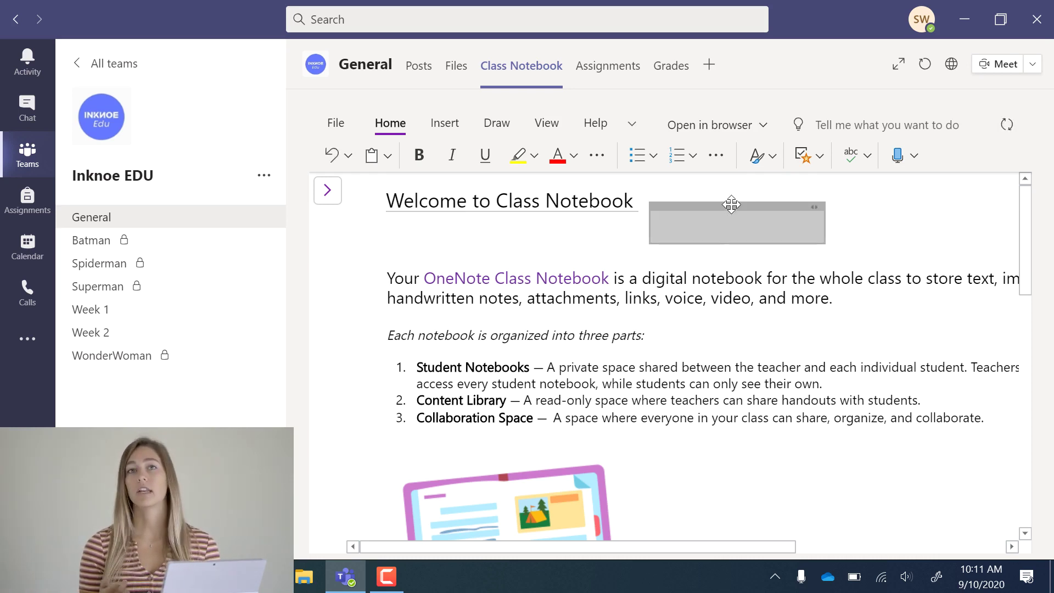
click(445, 124)
click(501, 125)
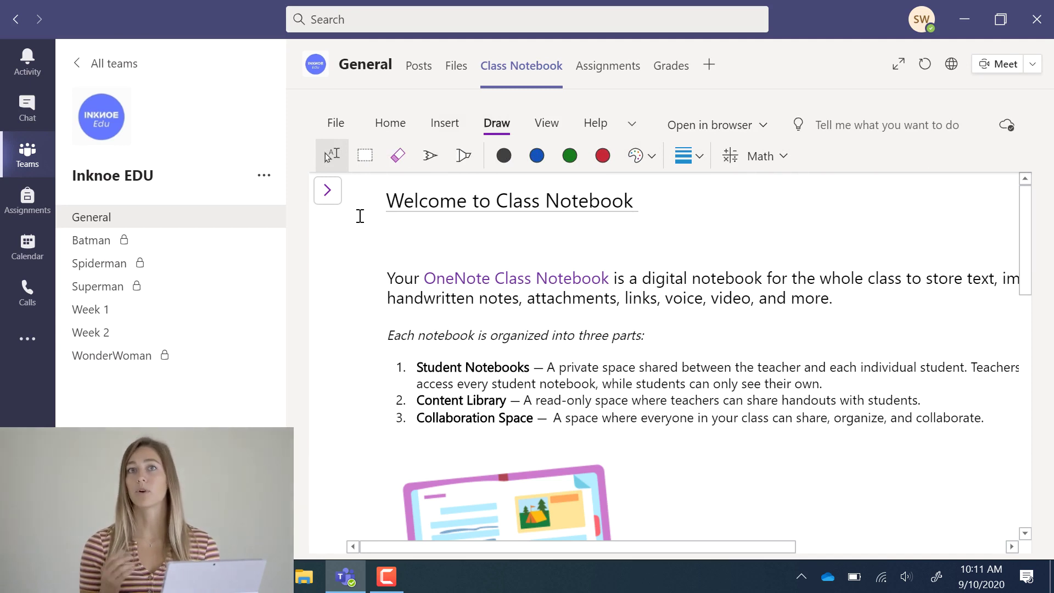
- Show the section and page lists, return to Home, and view the Open in browser options
click(327, 190)
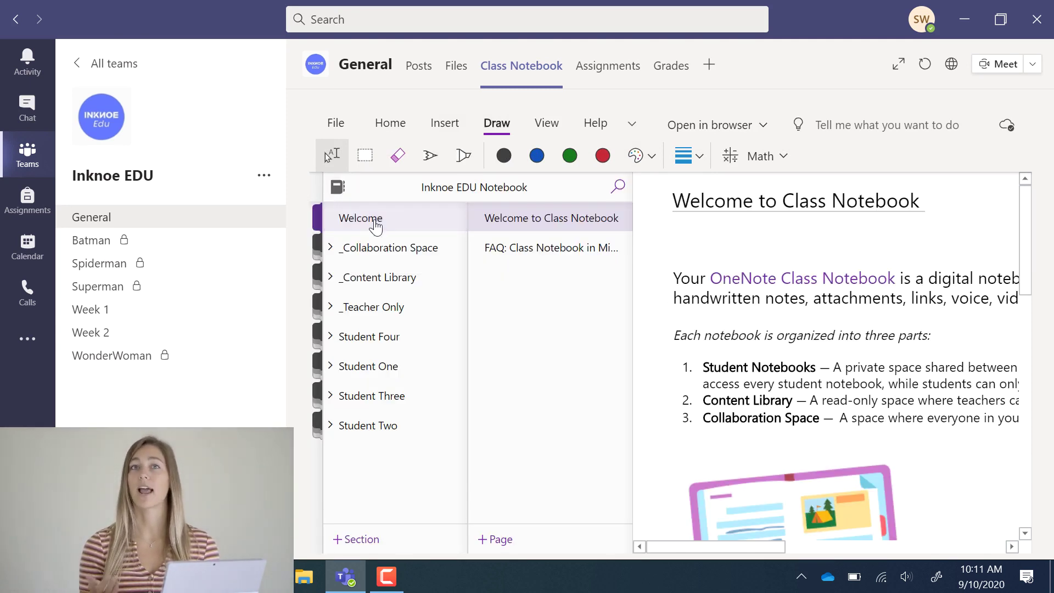
click(388, 126)
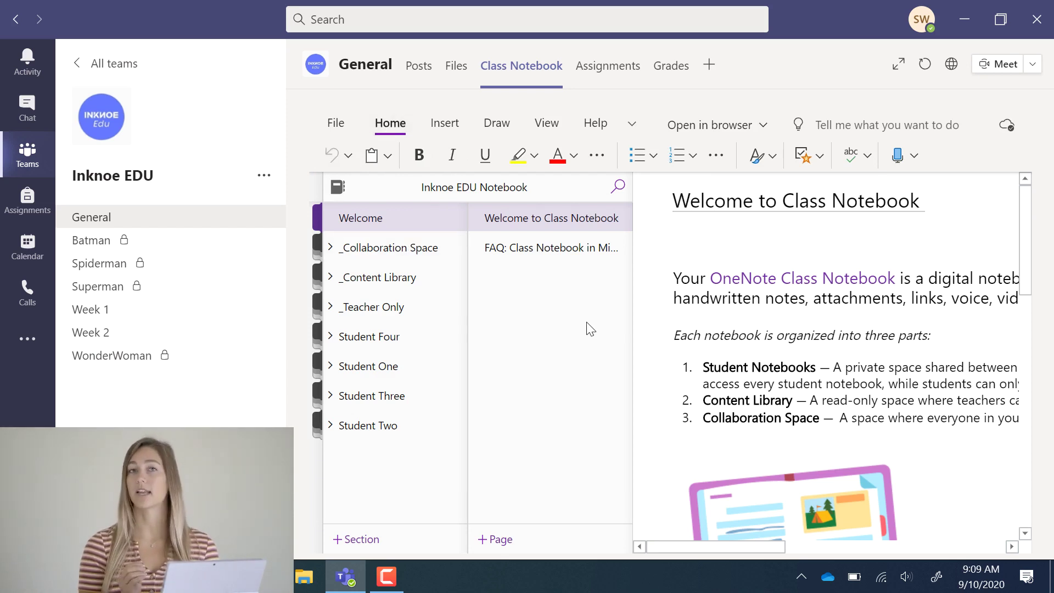
click(758, 128)
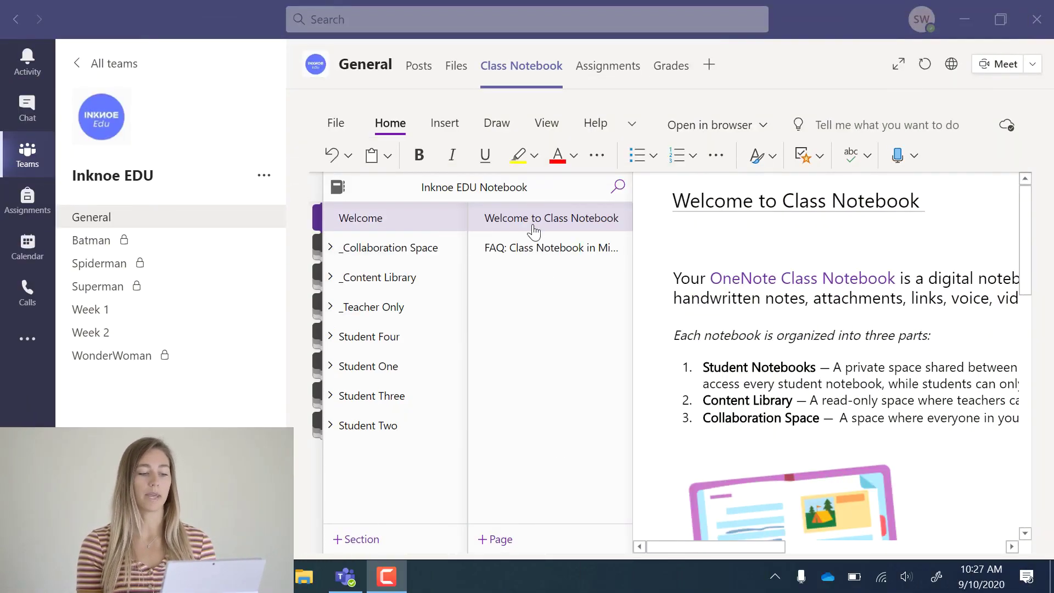
- Add a section named 'Questions' inside the _Collaboration Space section group
right_click(416, 232)
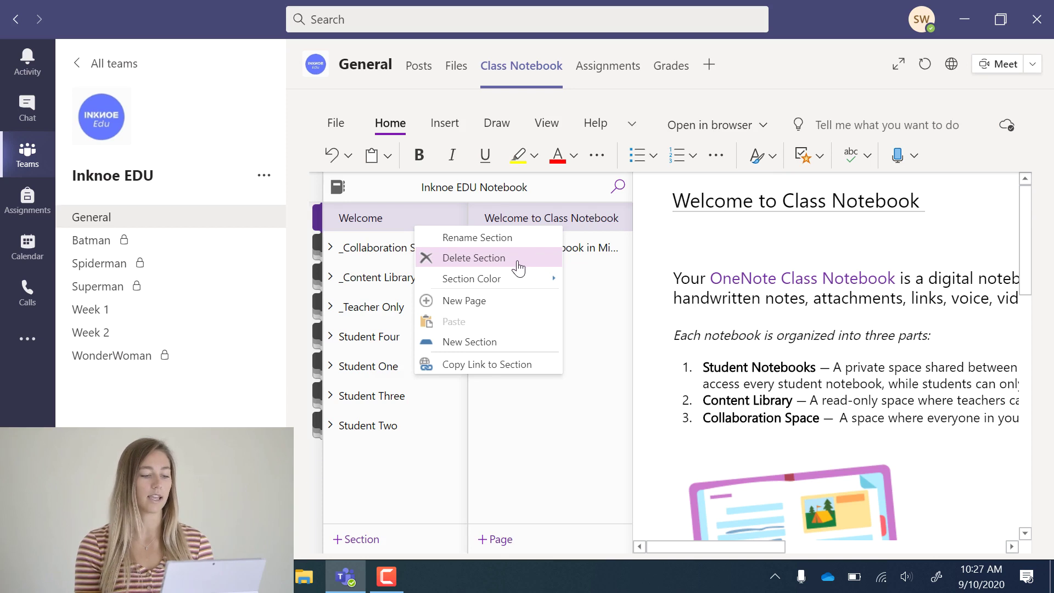
click(599, 301)
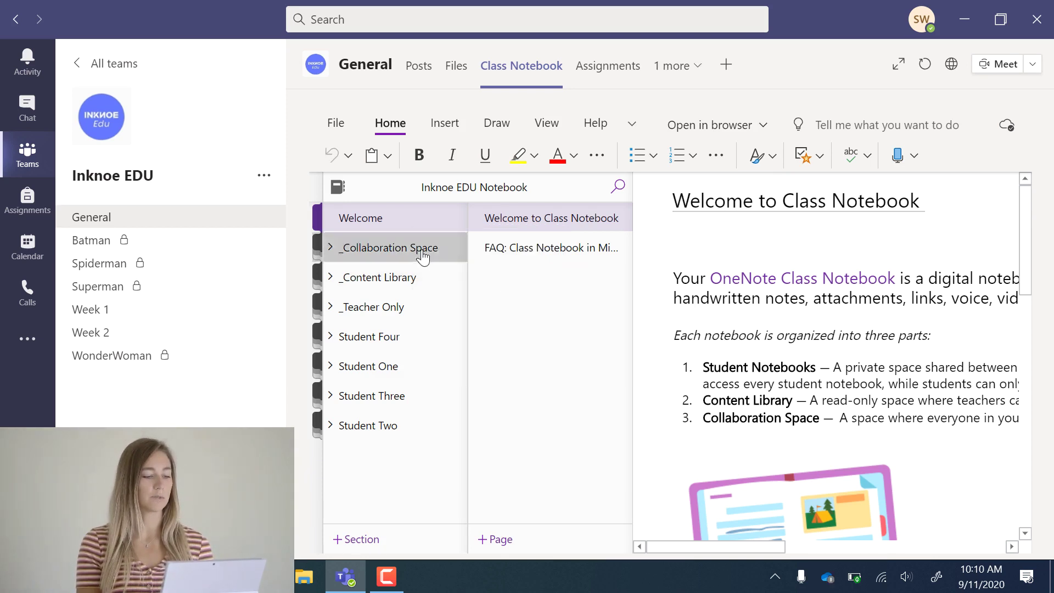
click(423, 248)
click(428, 278)
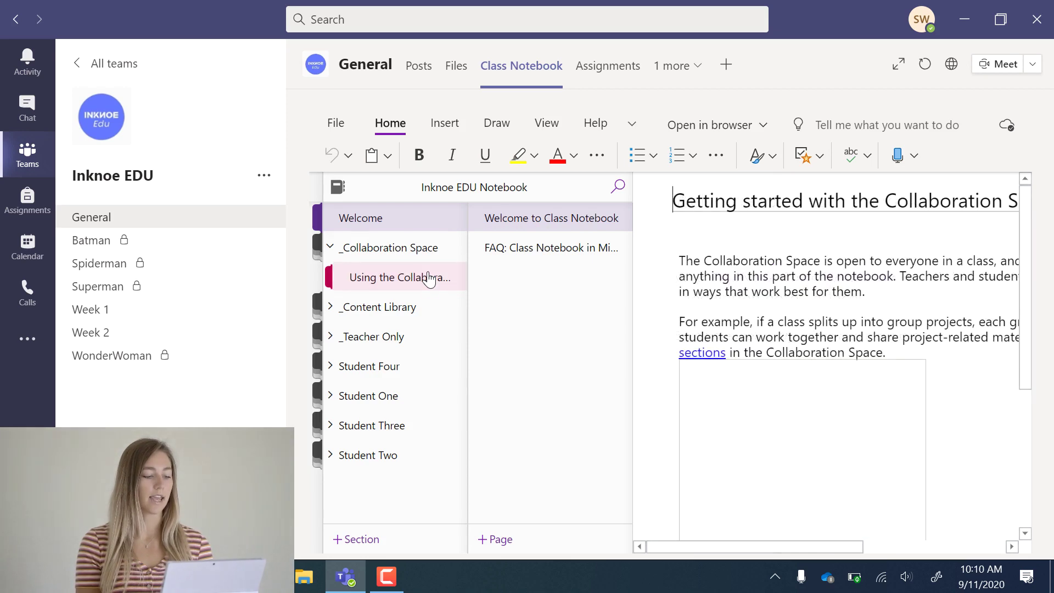
click(358, 541)
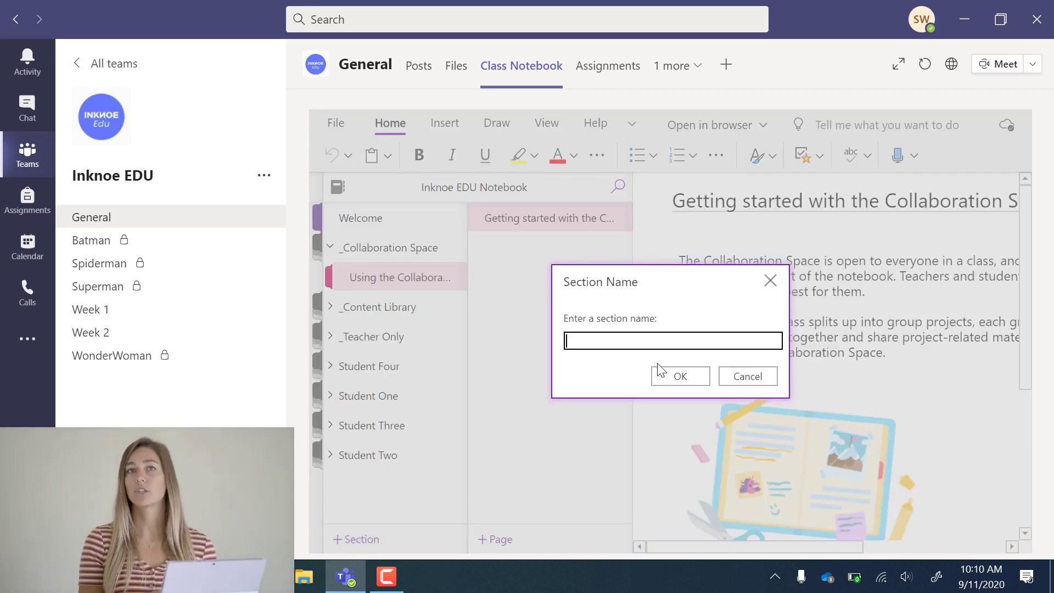
text(Questions)
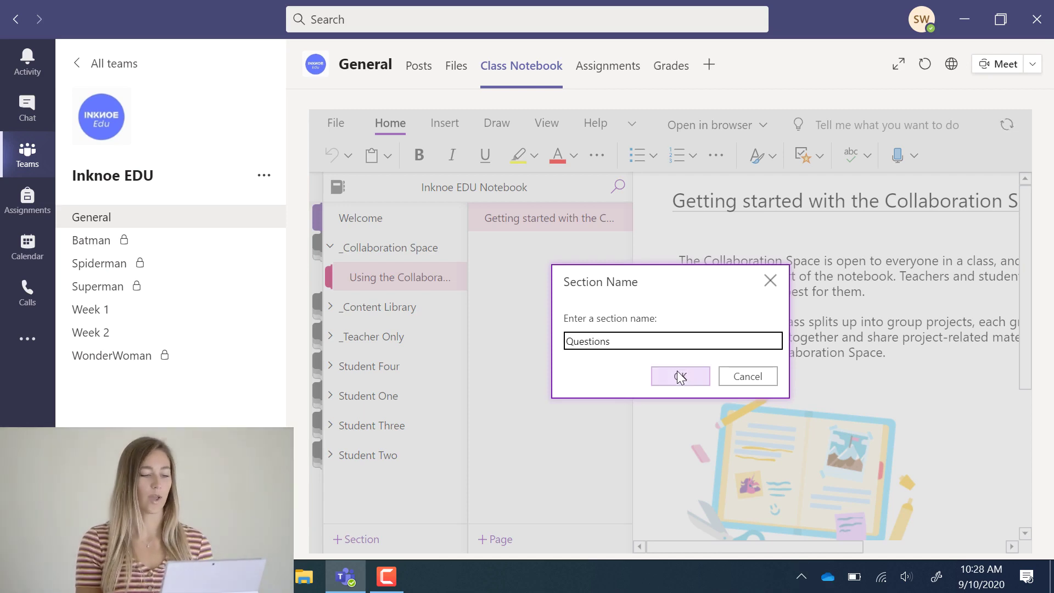
click(680, 376)
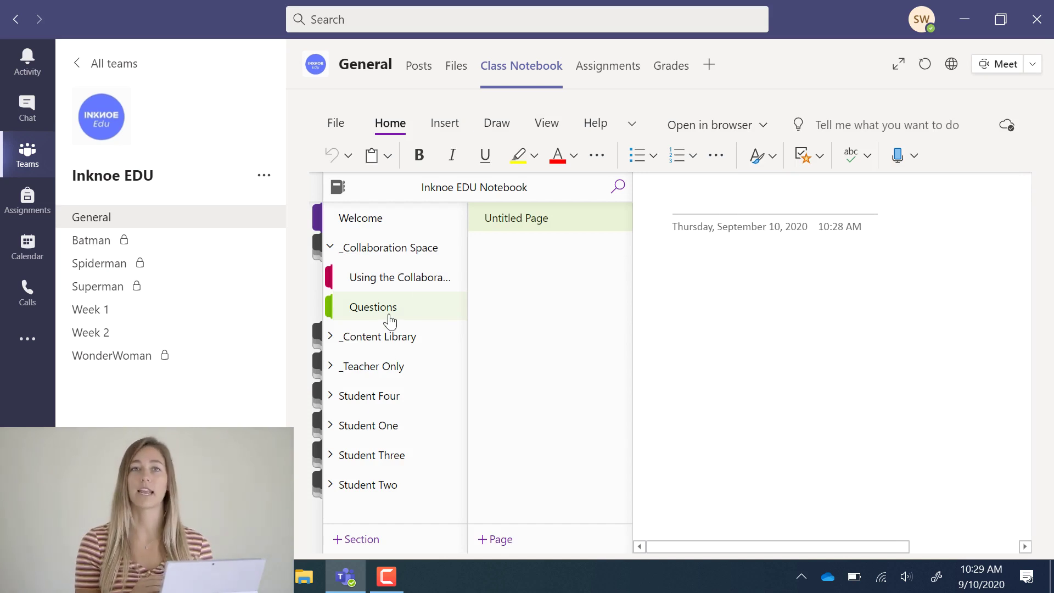
- Add a 'Math' section under _Content Library and title its first page 'Math Lesson Notes'
click(352, 336)
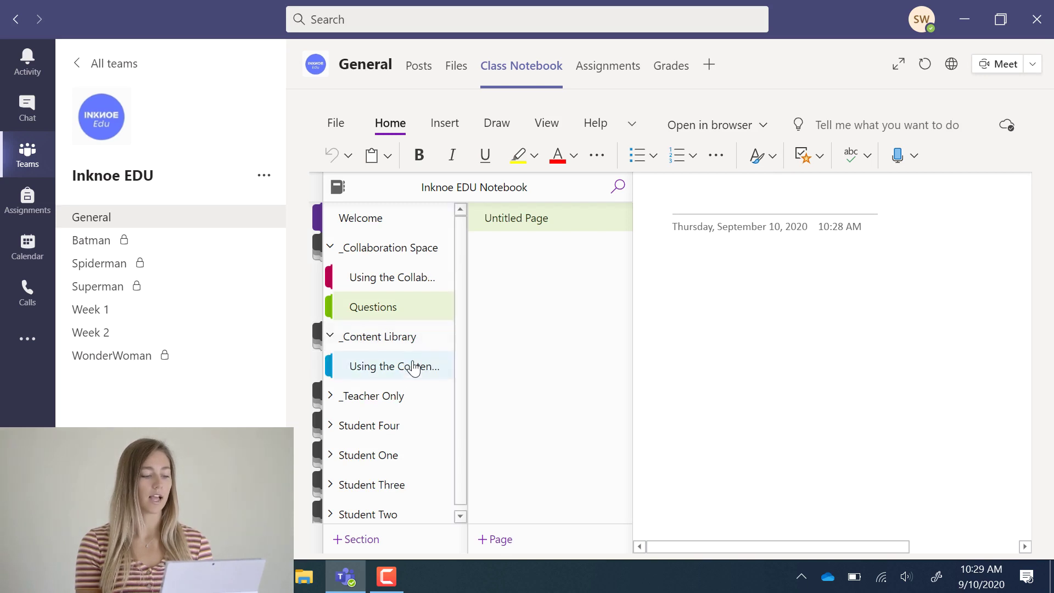
right_click(411, 367)
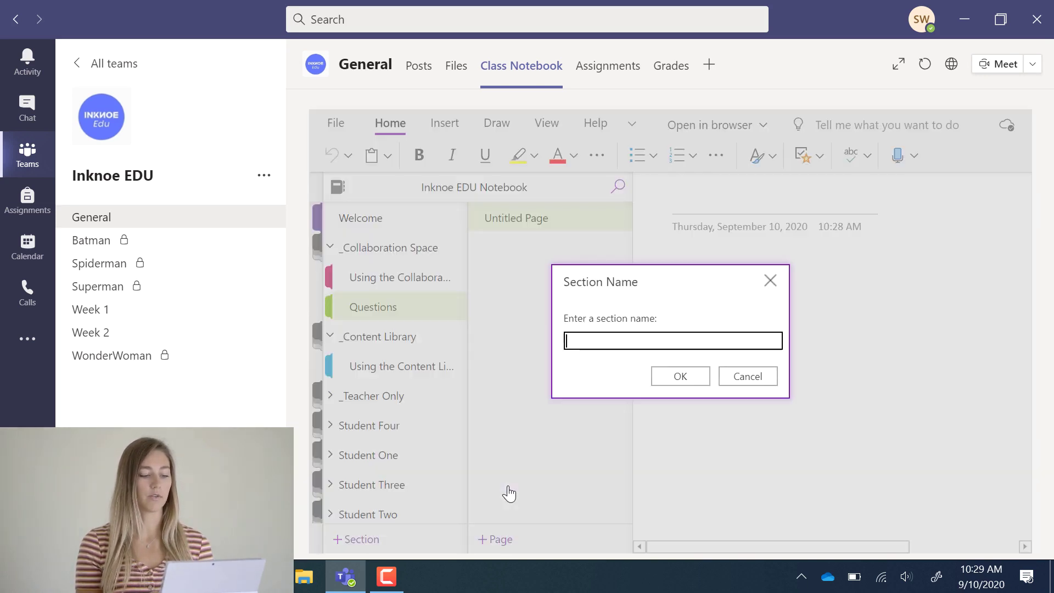
click(482, 484)
text(Math)
click(680, 376)
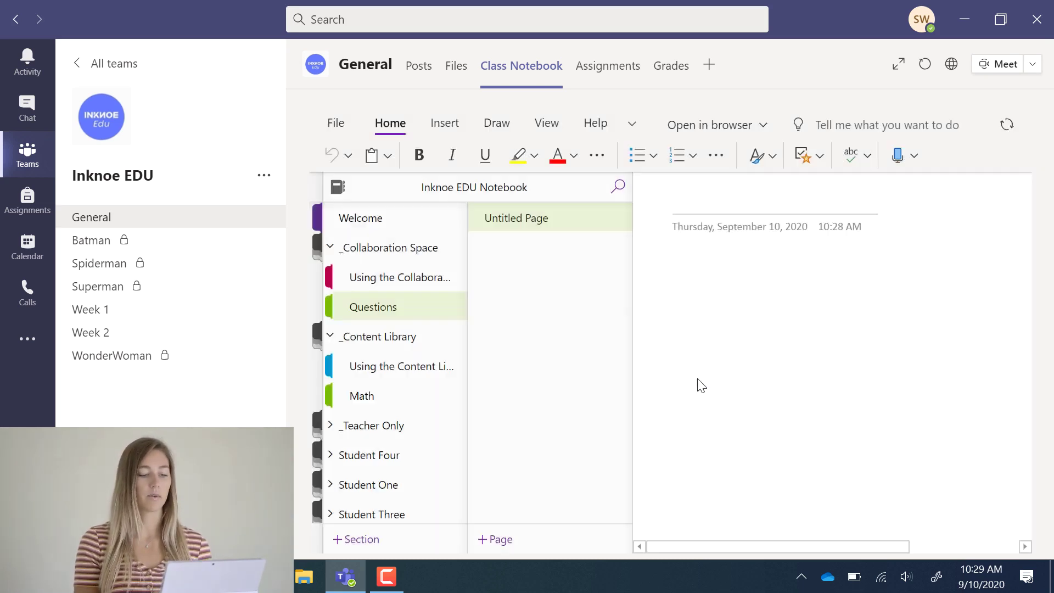
text(M)
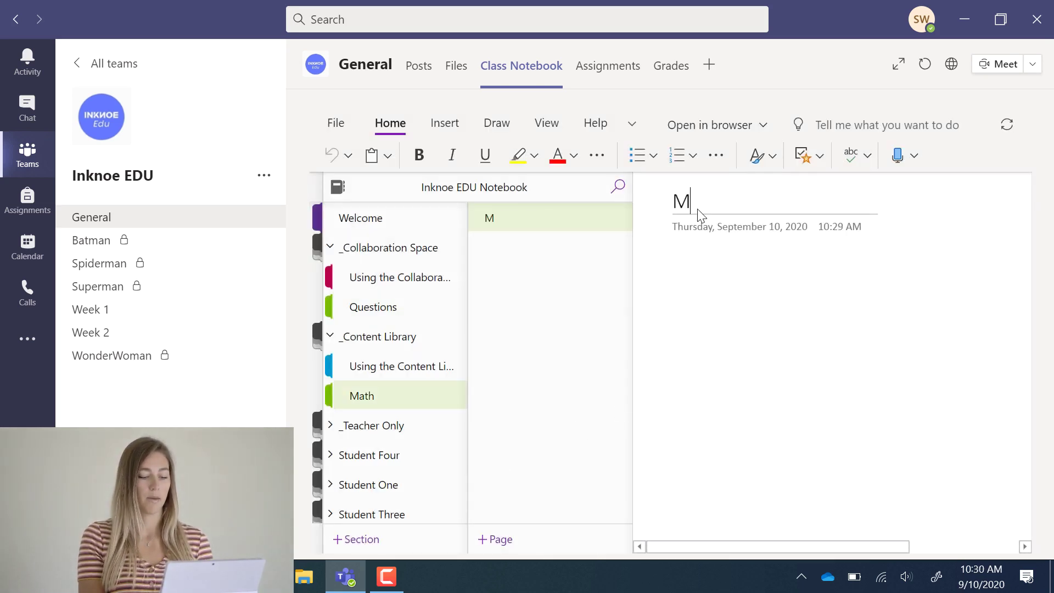
text(ath Lesson Notes)
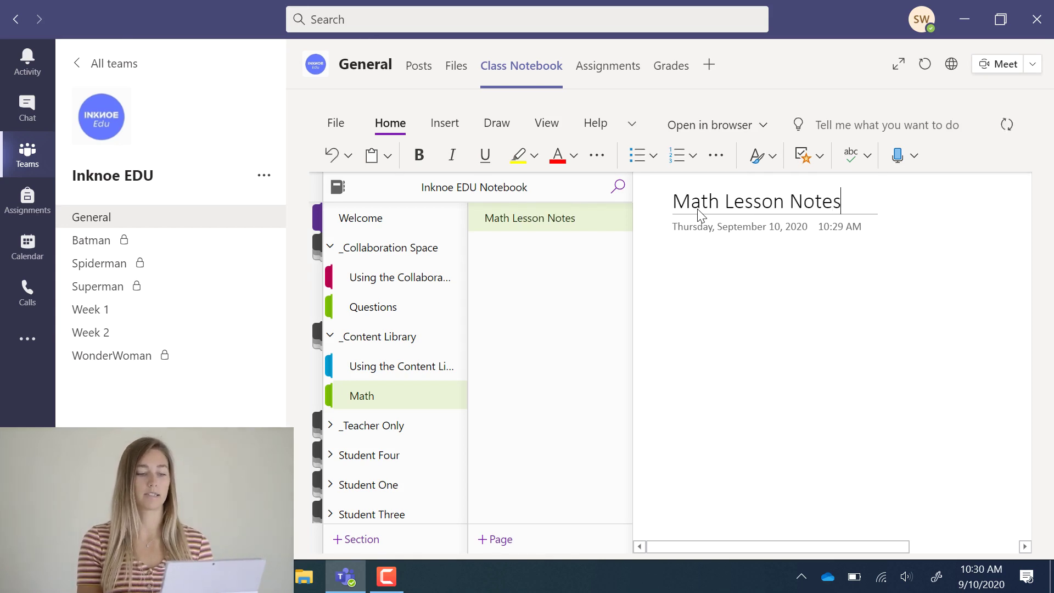
- Add a page titled 'Math Quiz' to the Teacher Only section
click(346, 340)
click(391, 373)
click(404, 390)
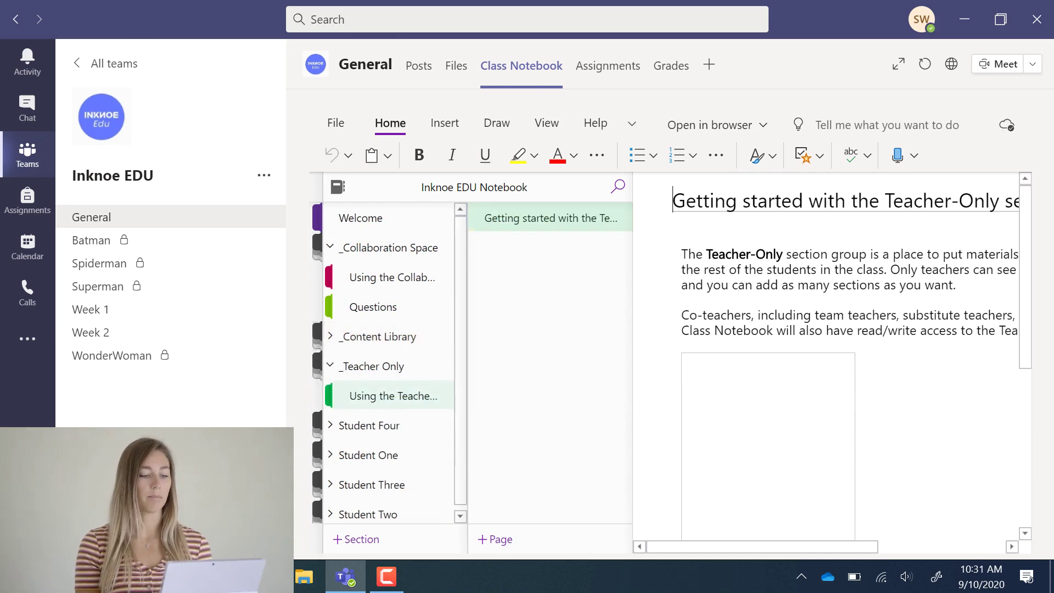
click(495, 539)
text(Math Quiz)
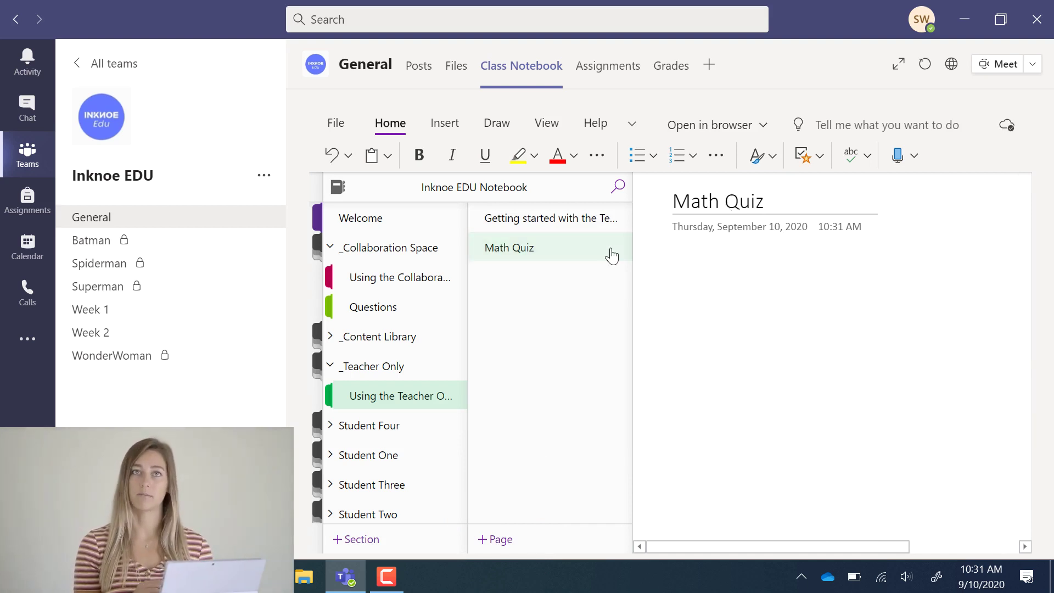
- Try moving Math Quiz to the Content Library's Math section, then cancel the move
right_click(543, 253)
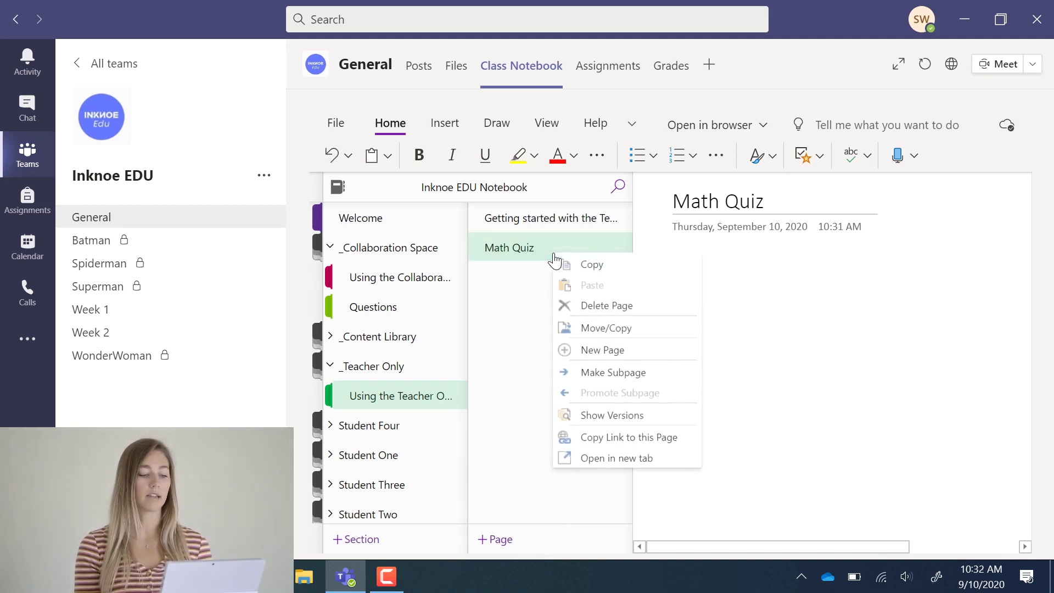
click(660, 339)
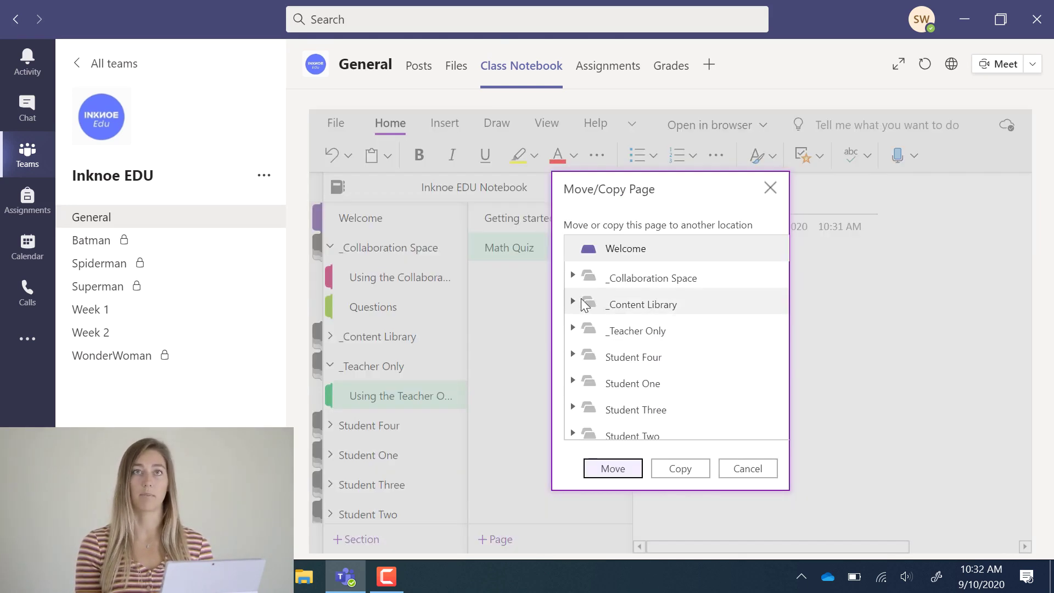
click(572, 302)
click(636, 357)
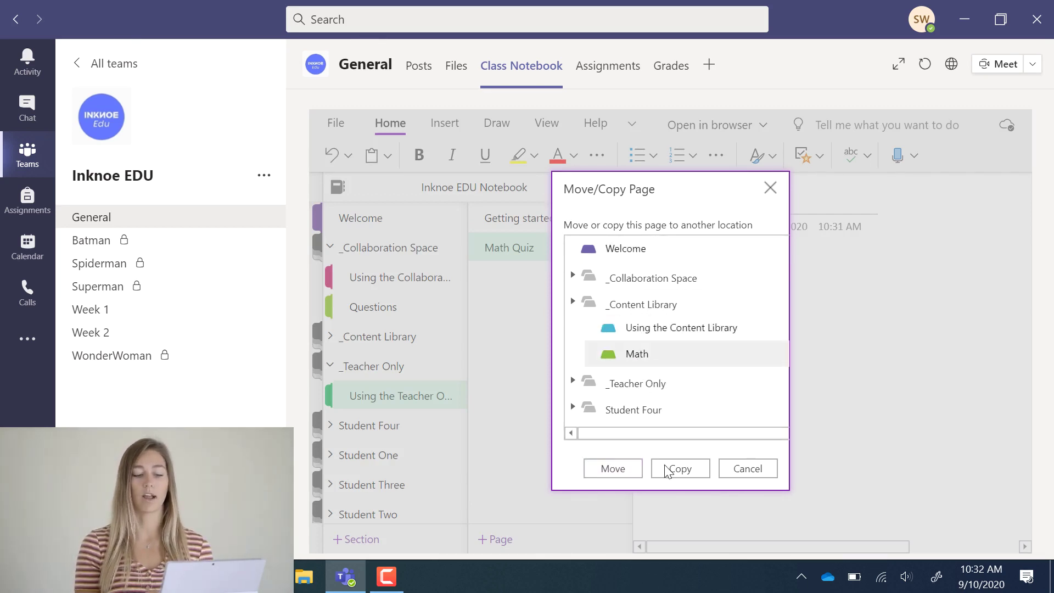
click(745, 469)
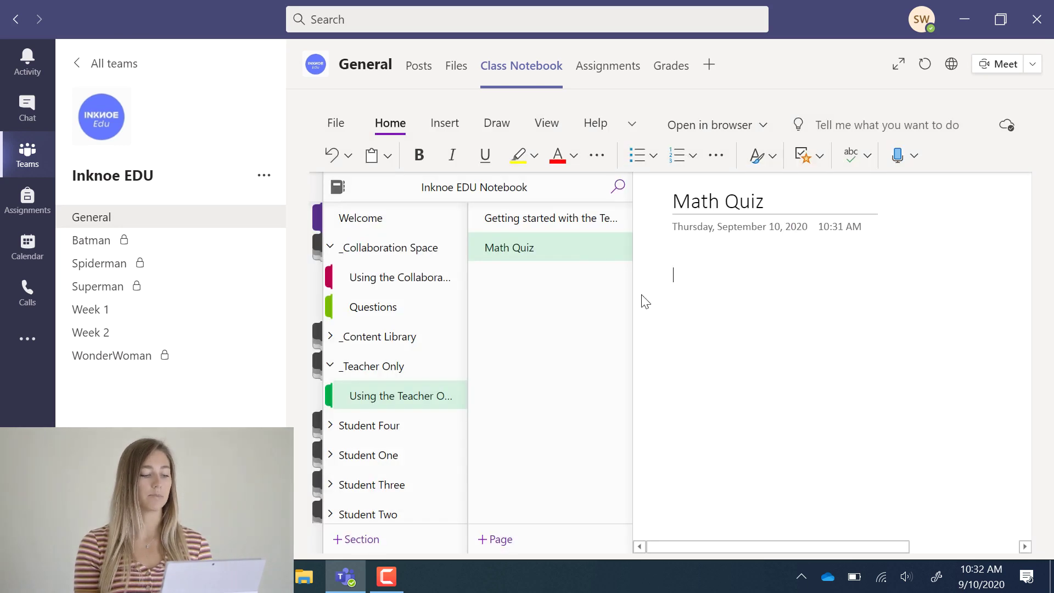
click(391, 336)
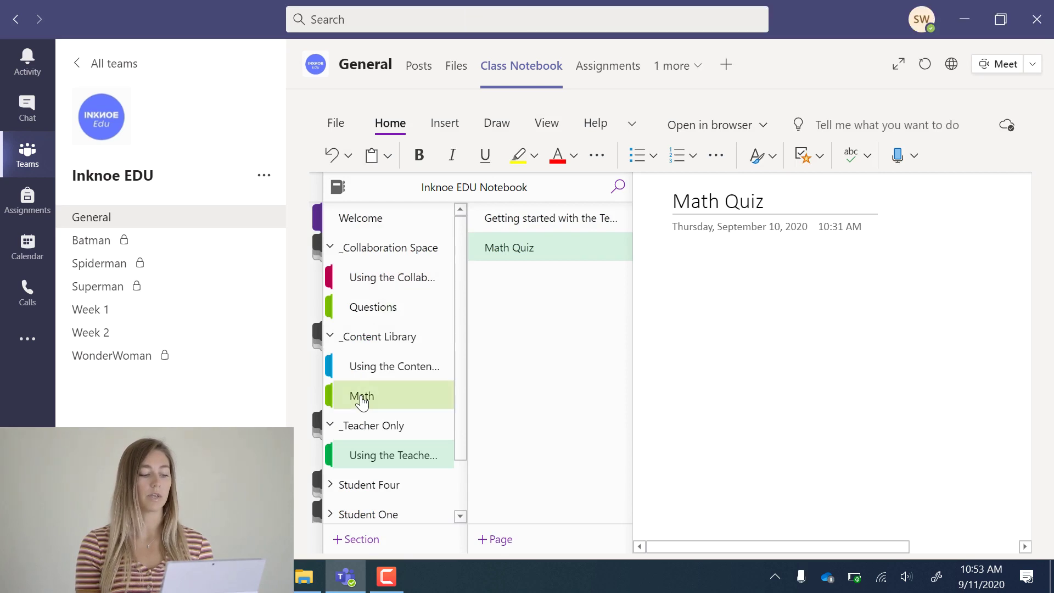
- Drag Math above Using the Content Library and bring up options for its Math Lesson Notes page
drag(362, 396, 357, 351)
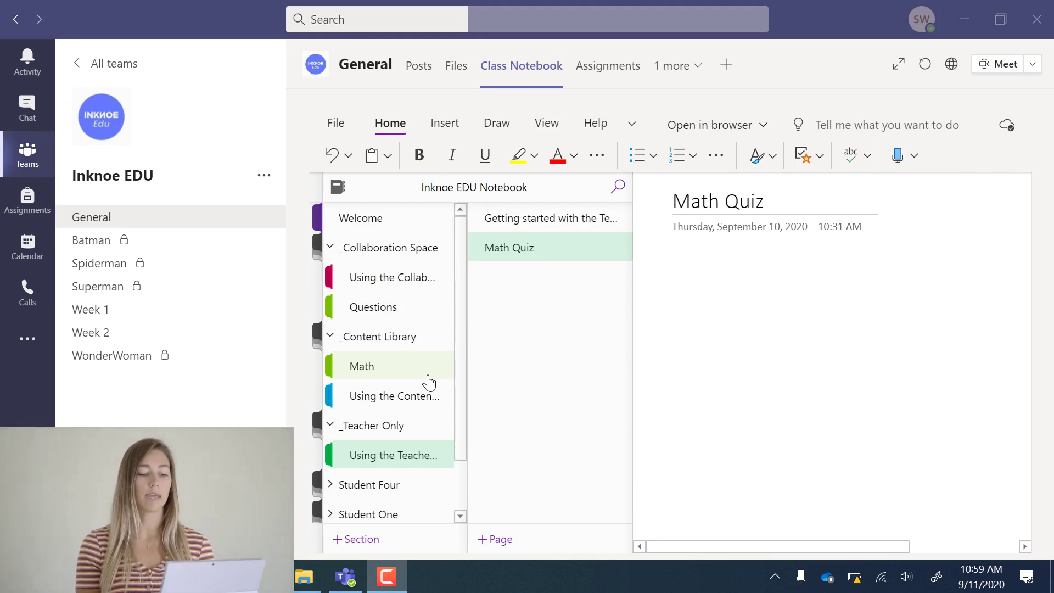
click(428, 377)
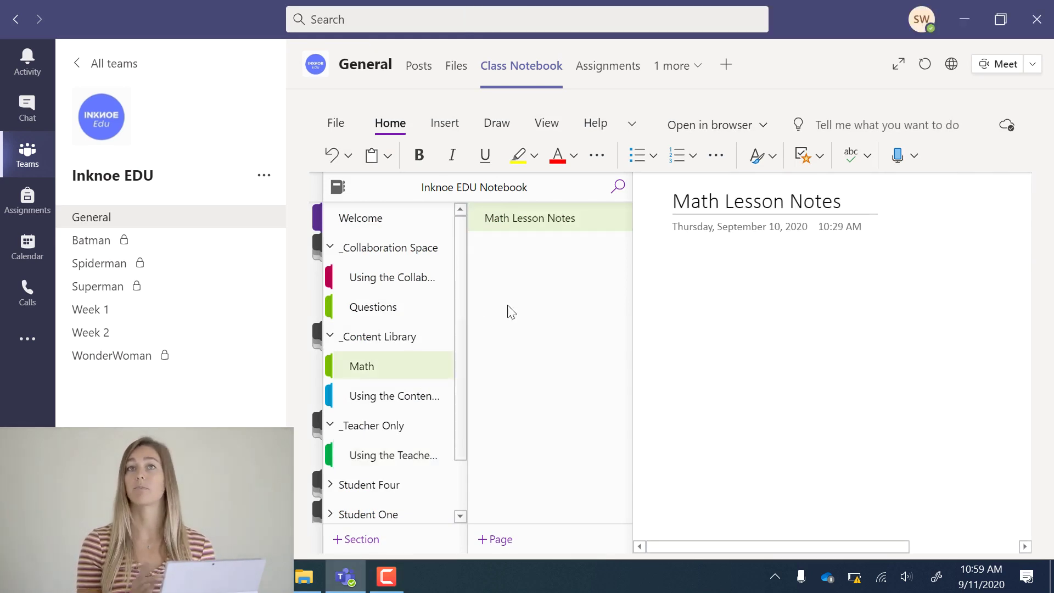
right_click(529, 222)
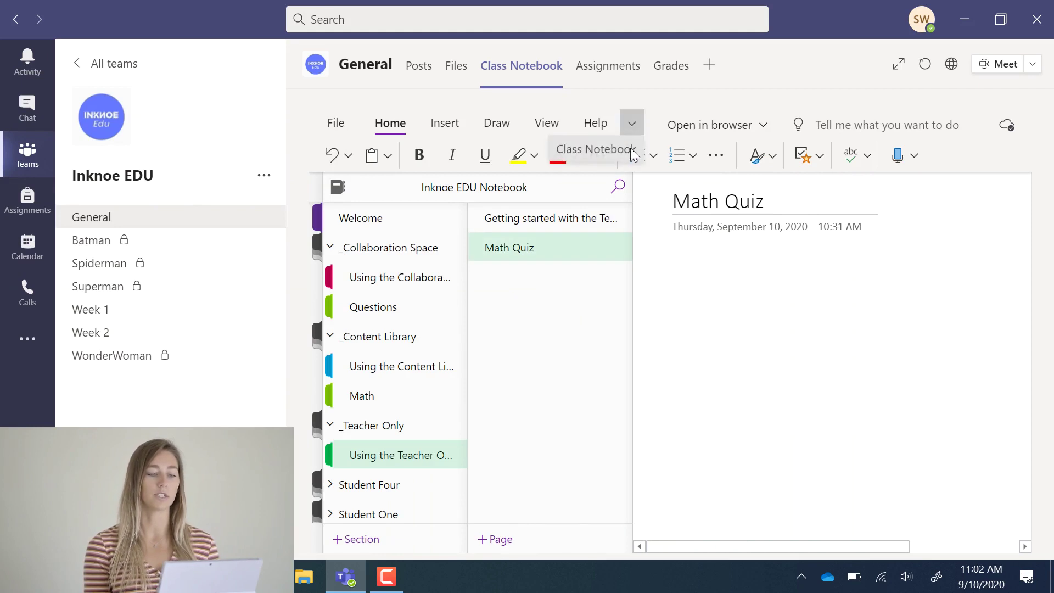
- Show the Class Notebook ribbon and the Distribute Page options for the Math Quiz page
click(639, 154)
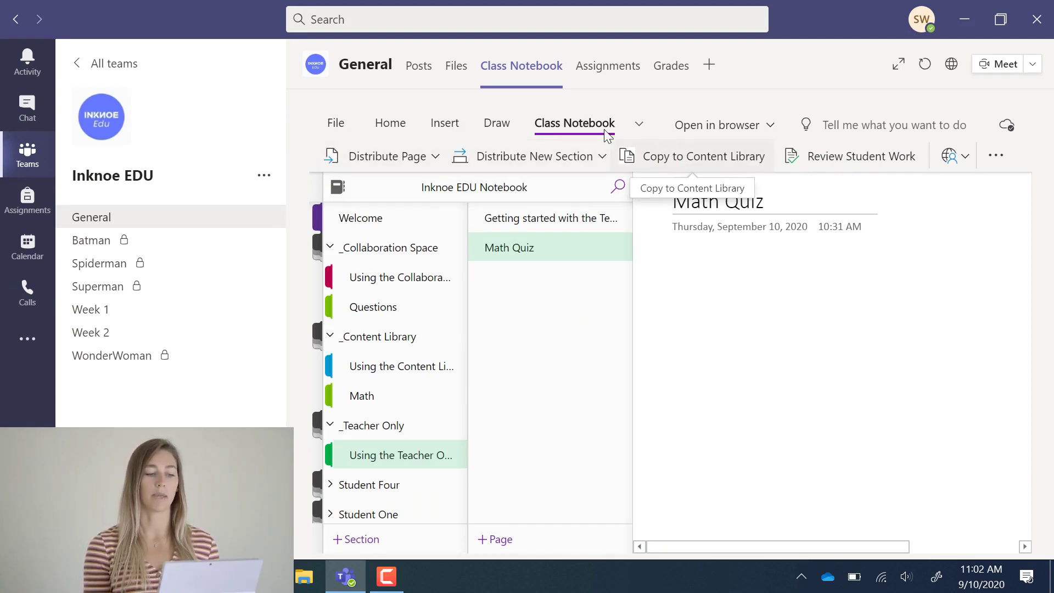
click(439, 158)
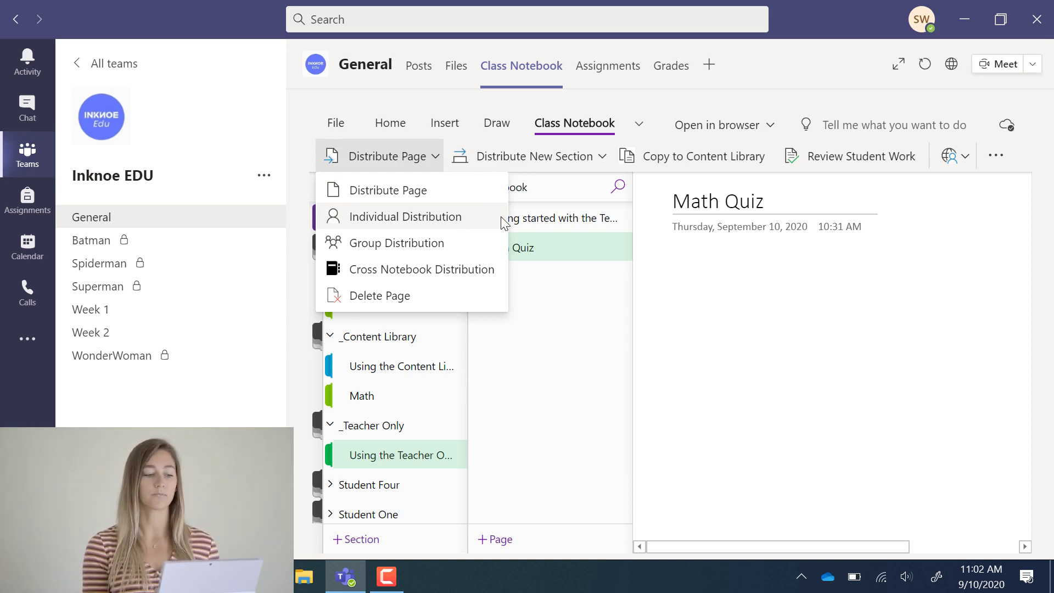
click(494, 248)
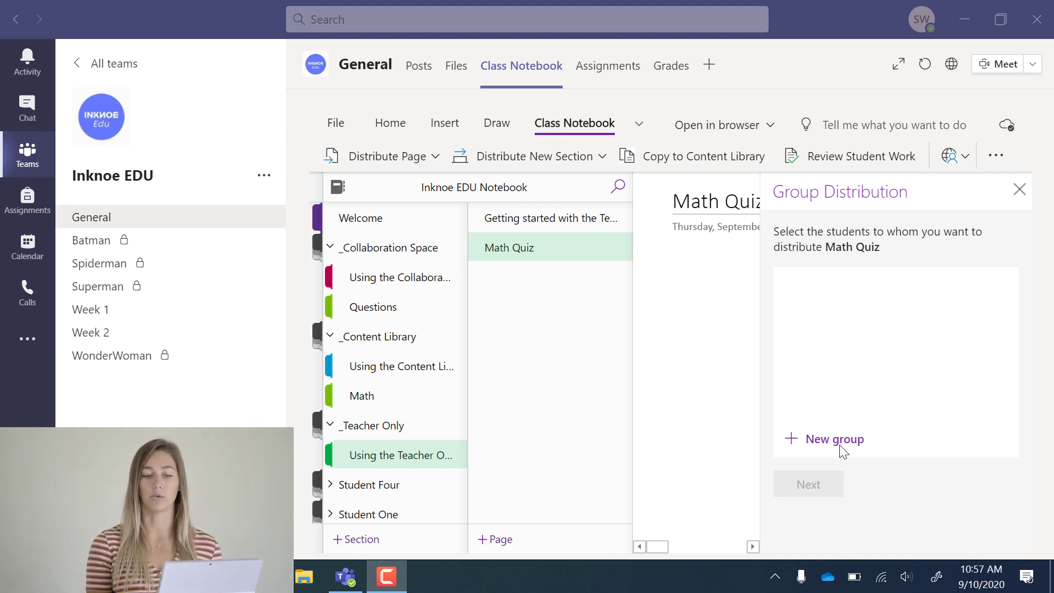
click(1019, 190)
click(434, 156)
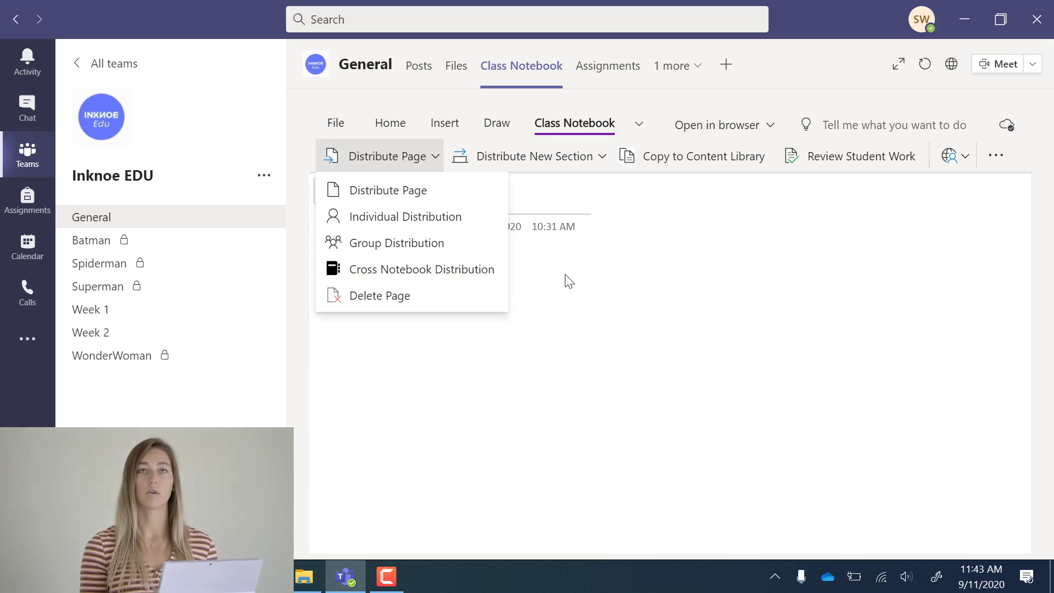
- Open the Math Lesson Notes page in the Content Library's Math section
click(564, 278)
click(330, 192)
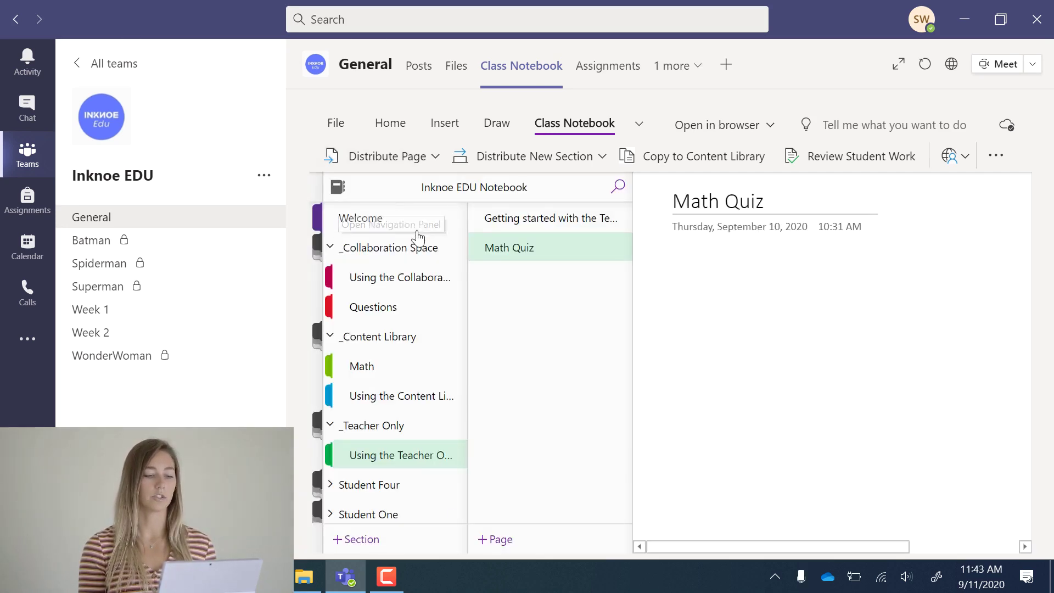
click(419, 368)
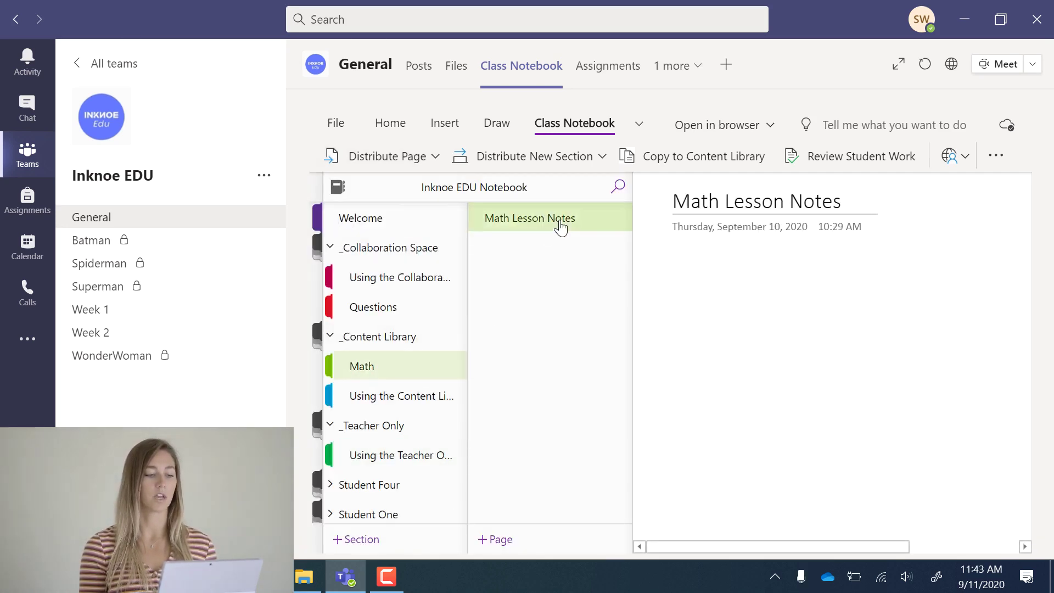
click(560, 220)
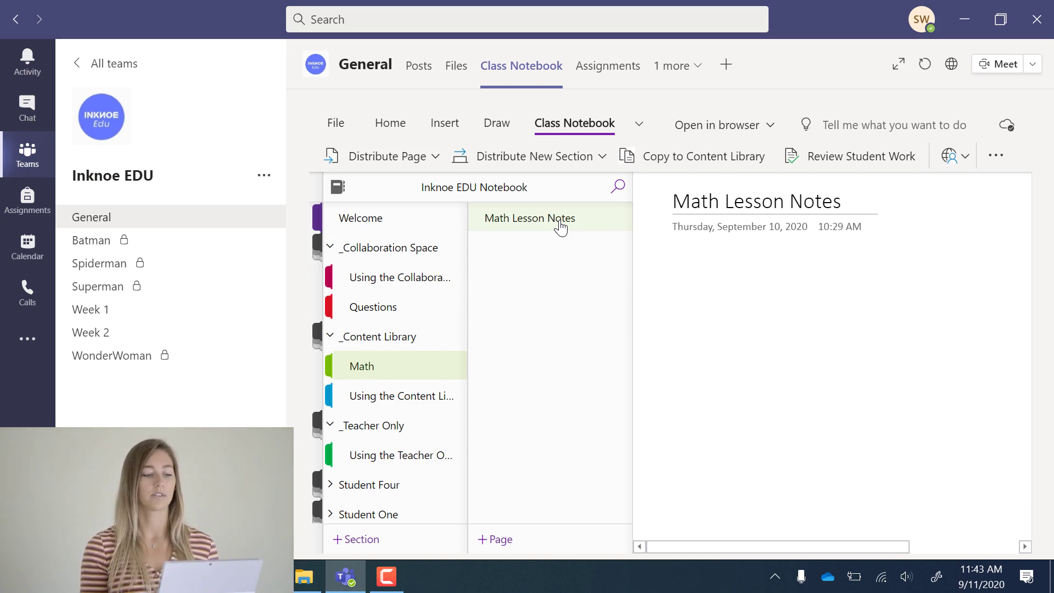
- Distribute the page to all students, choosing Class Notes as the destination section
click(435, 156)
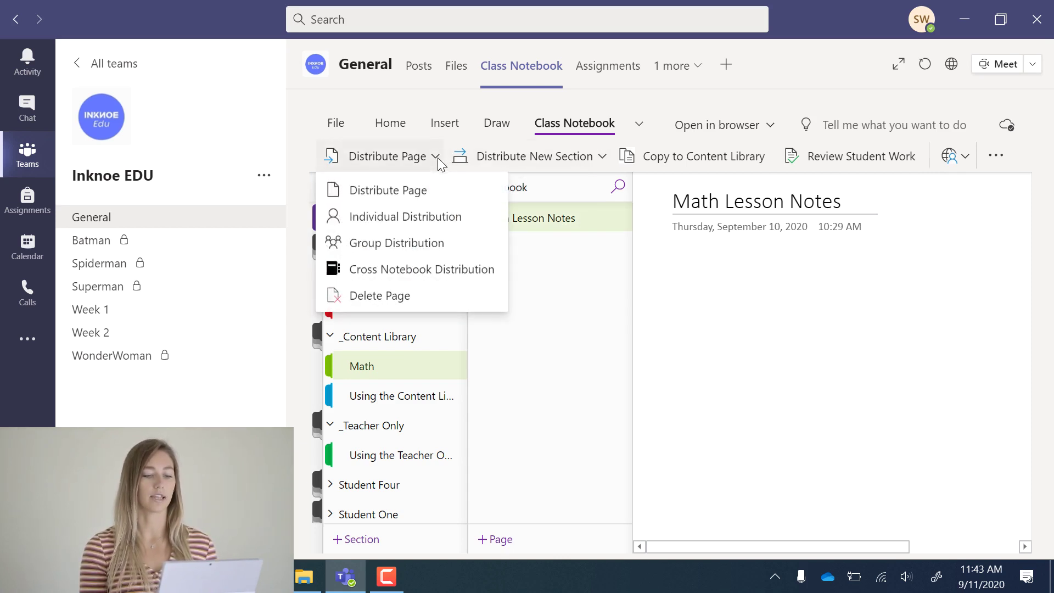
click(480, 198)
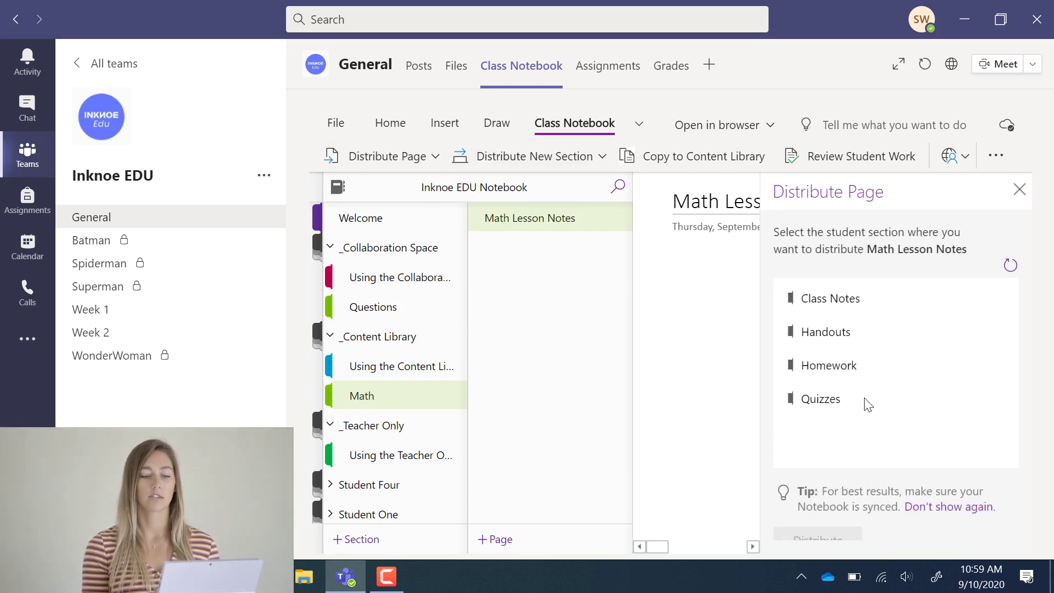
click(858, 307)
click(824, 534)
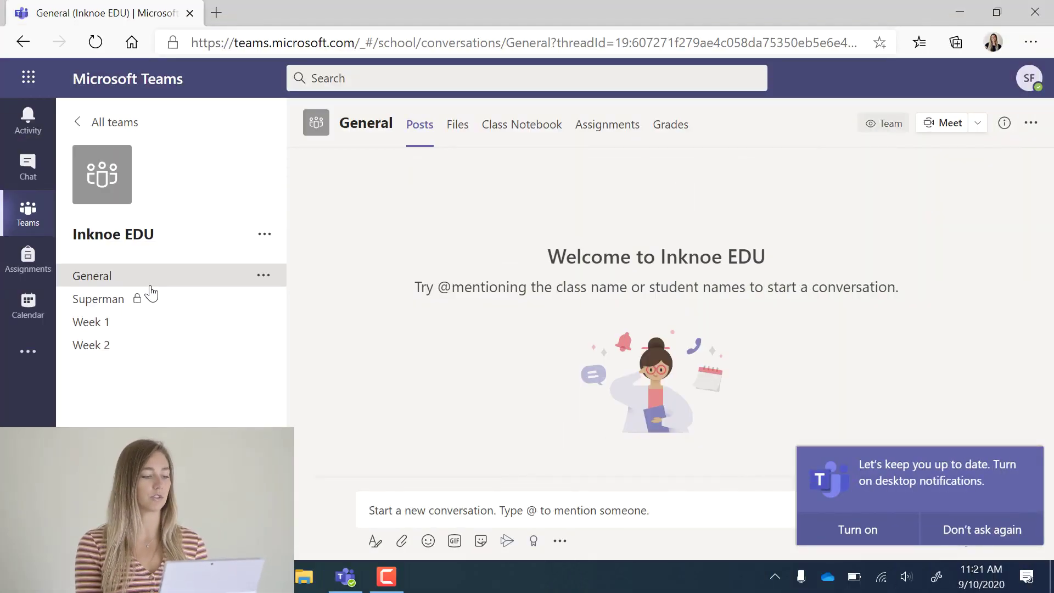
- Open the General channel's class notebook at the Collaboration Space's Questions section
click(537, 139)
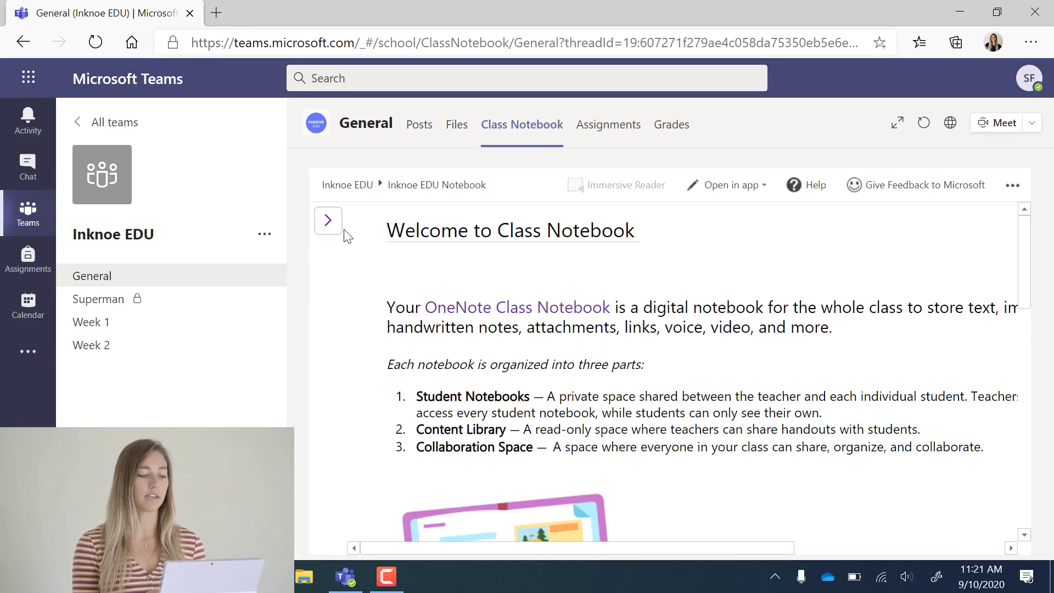
click(332, 222)
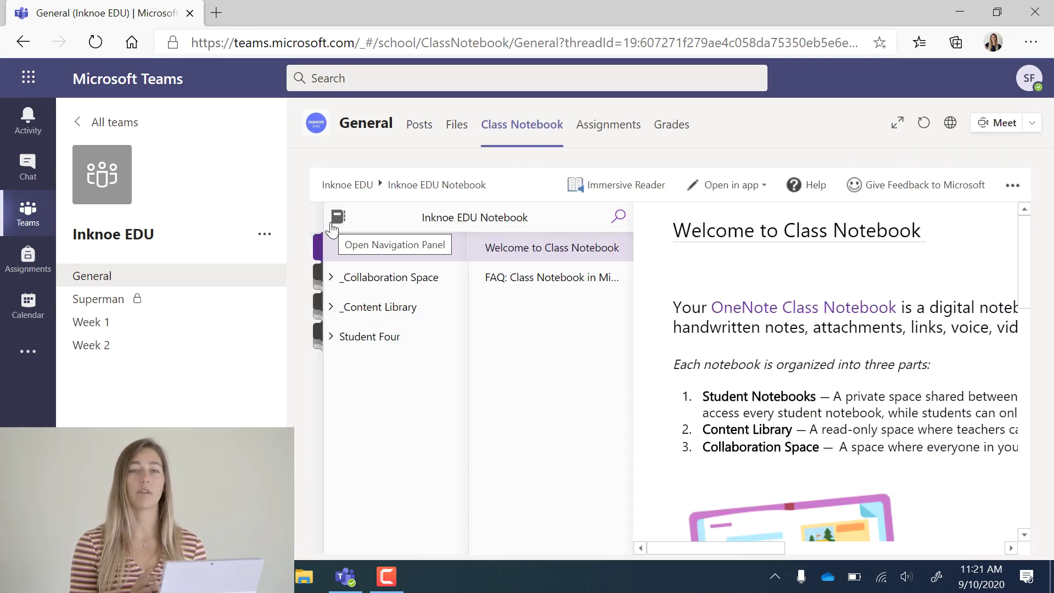
click(423, 283)
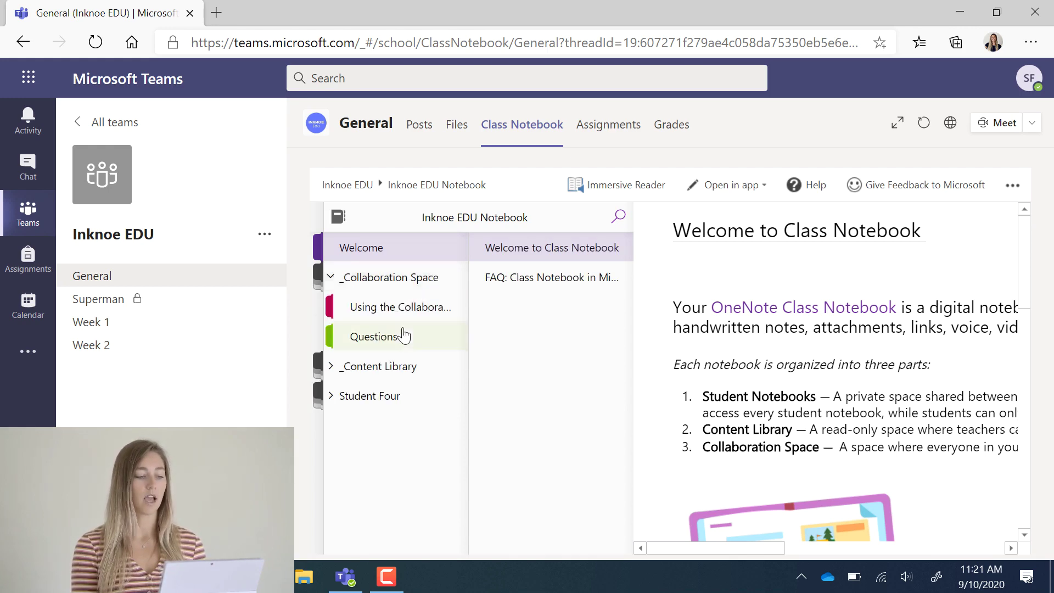
click(402, 343)
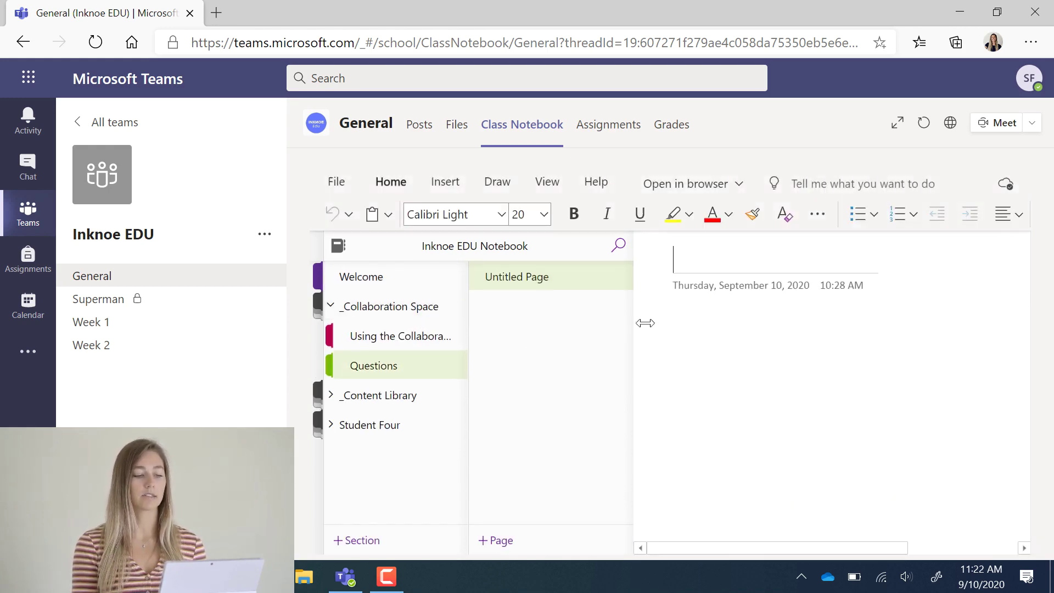
- Title the page 'Question 1' and write 'What is half of a half?' in its body
text(Question 1)
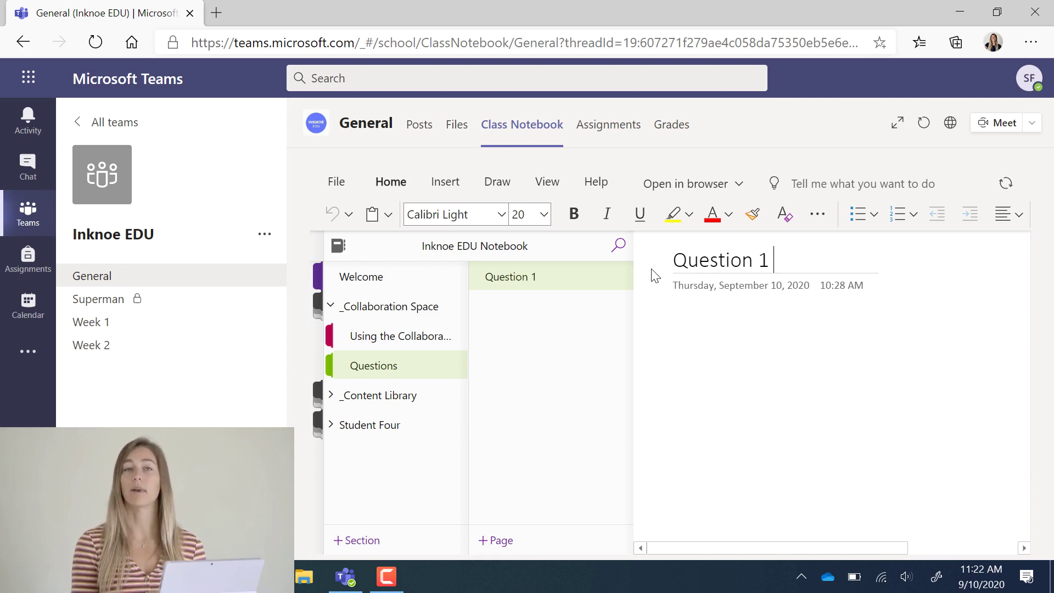
key(Return)
text(What is half of a half?)
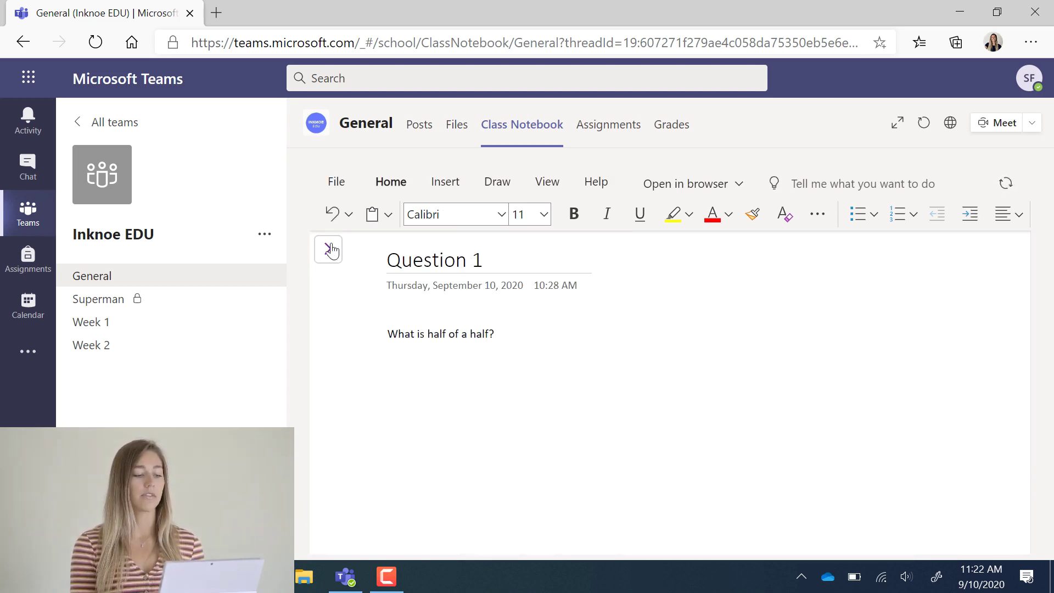
click(328, 249)
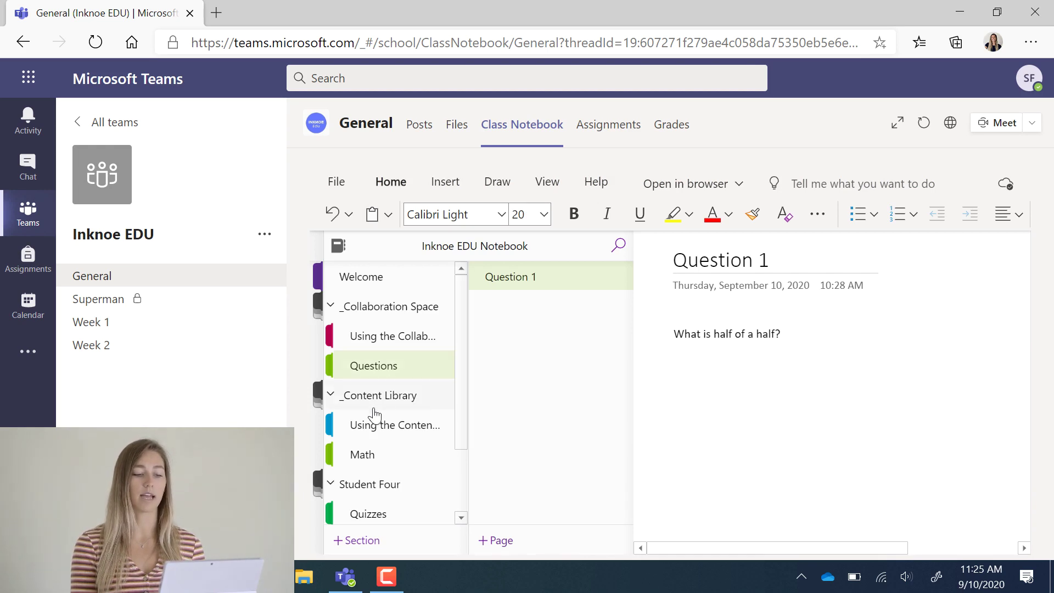
- Open Student Four's Math Lesson Notes page, hide the navigation panes, and type 'Y= mx +b'
click(389, 457)
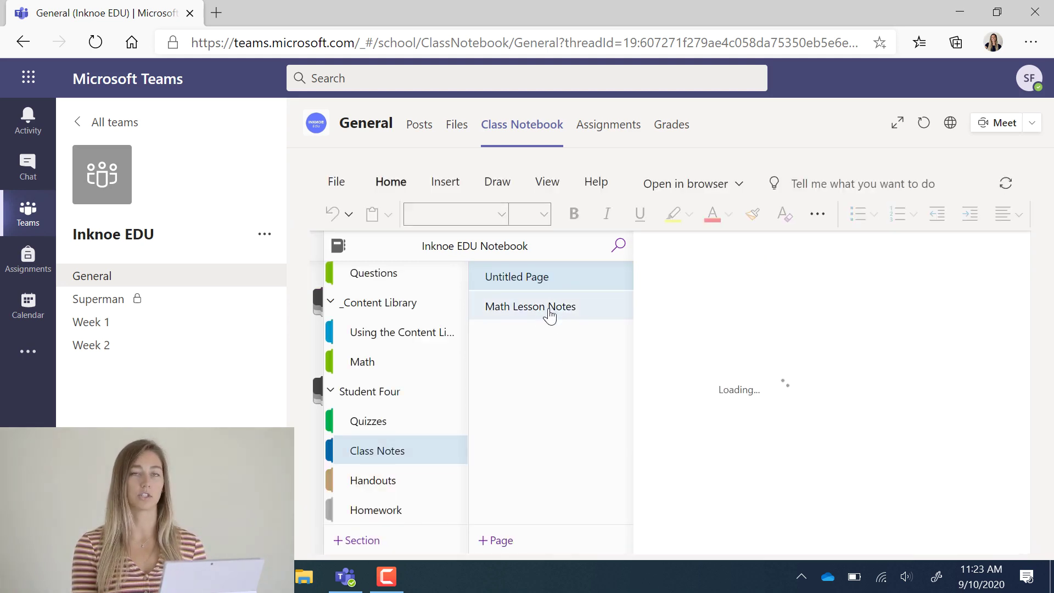
click(547, 315)
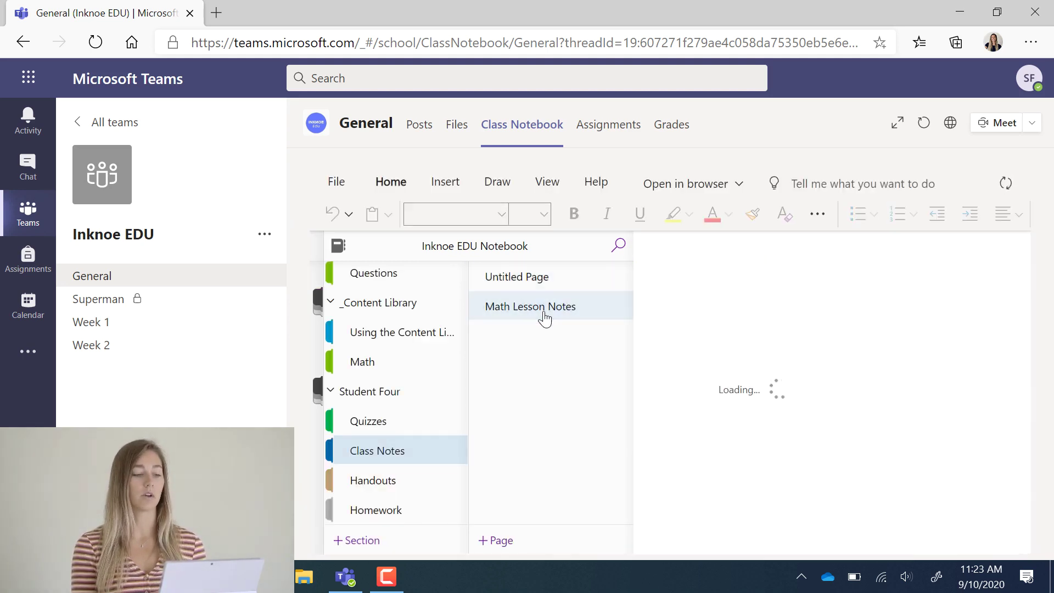
key(ctrl+shift+g)
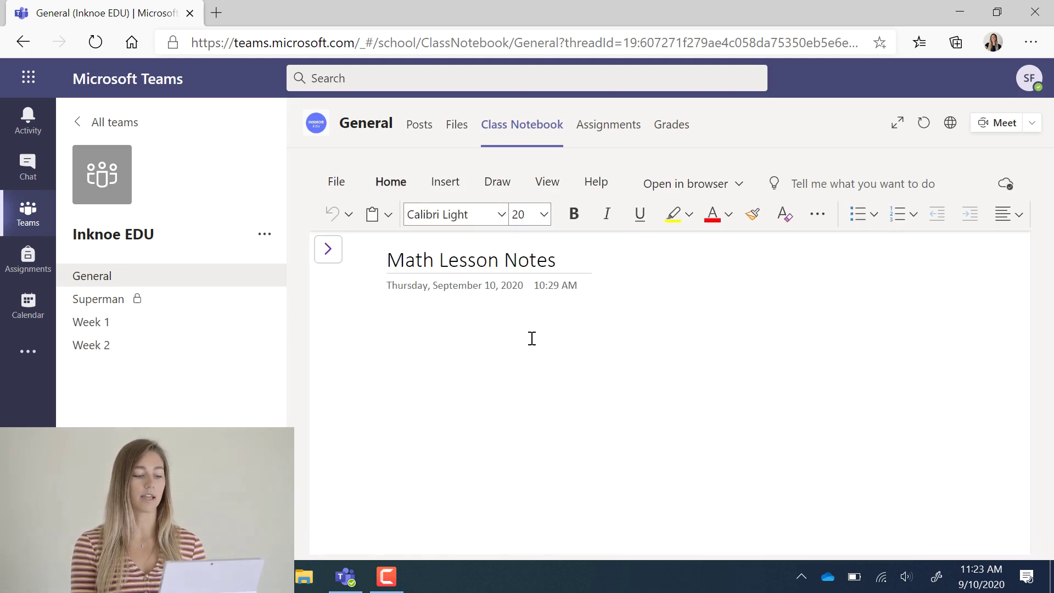
text(Y= mx +b)
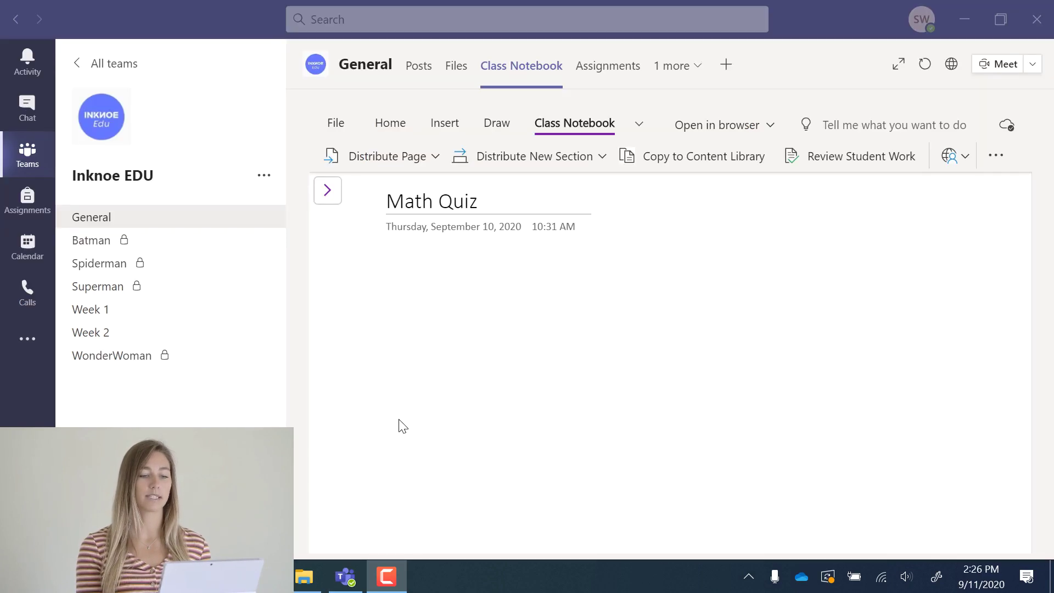
- Review student work for Class Notes > Math Lesson Notes and select Student Four's copy
click(848, 164)
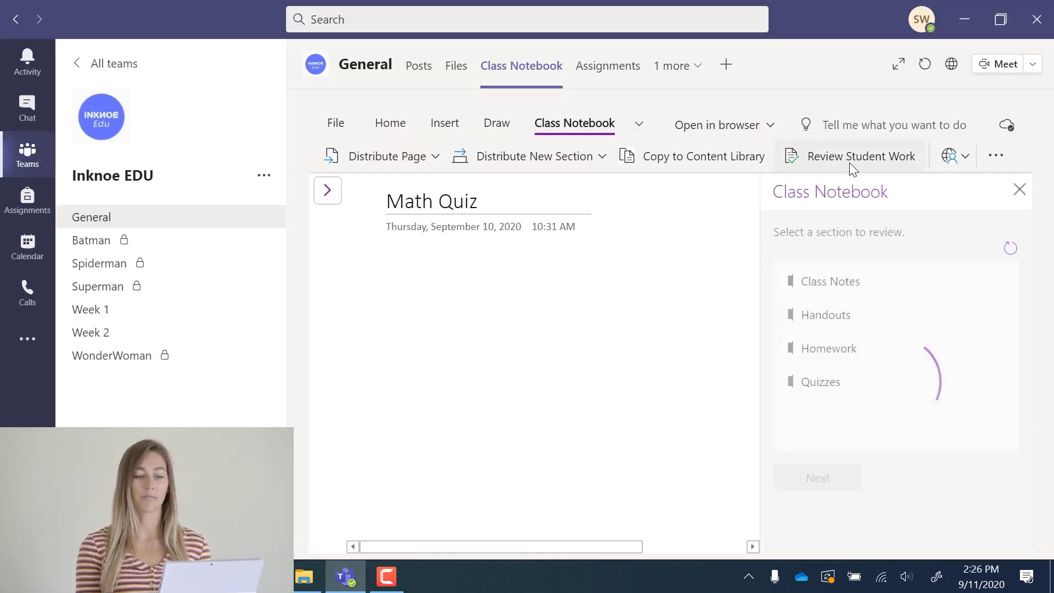
click(876, 289)
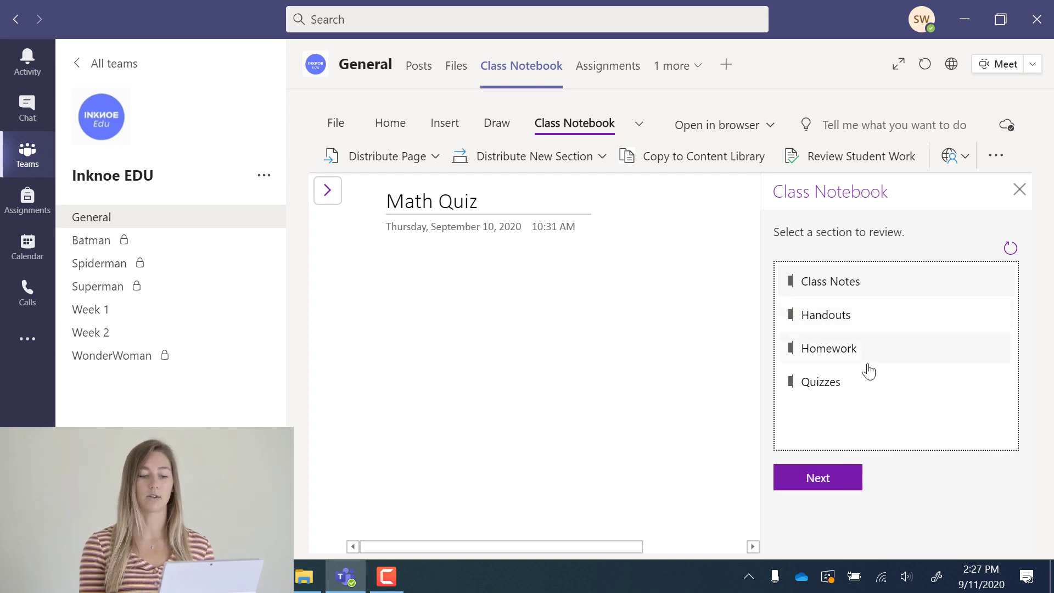
click(828, 478)
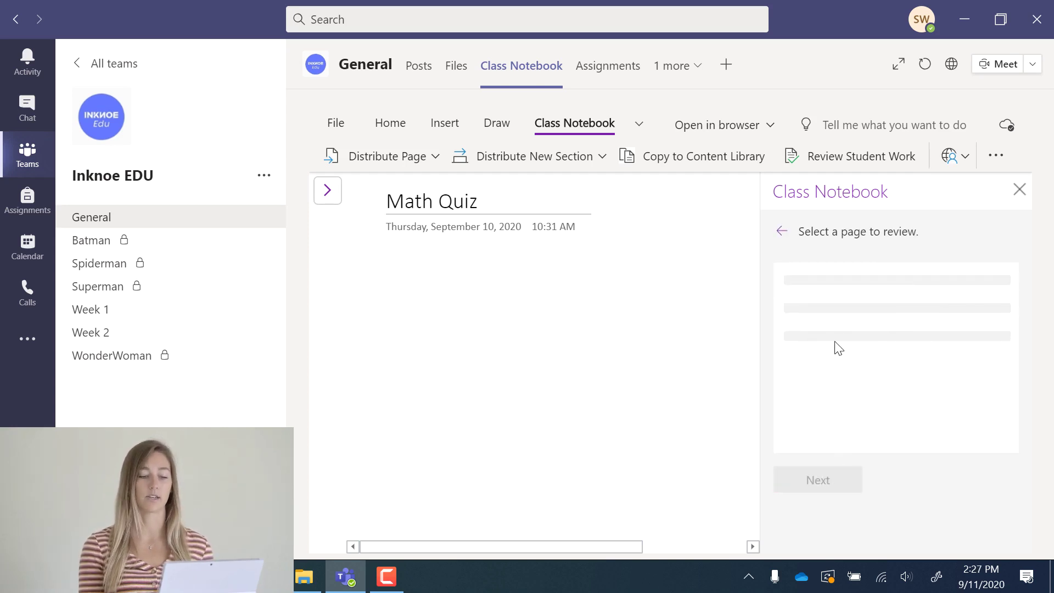
click(835, 284)
click(831, 504)
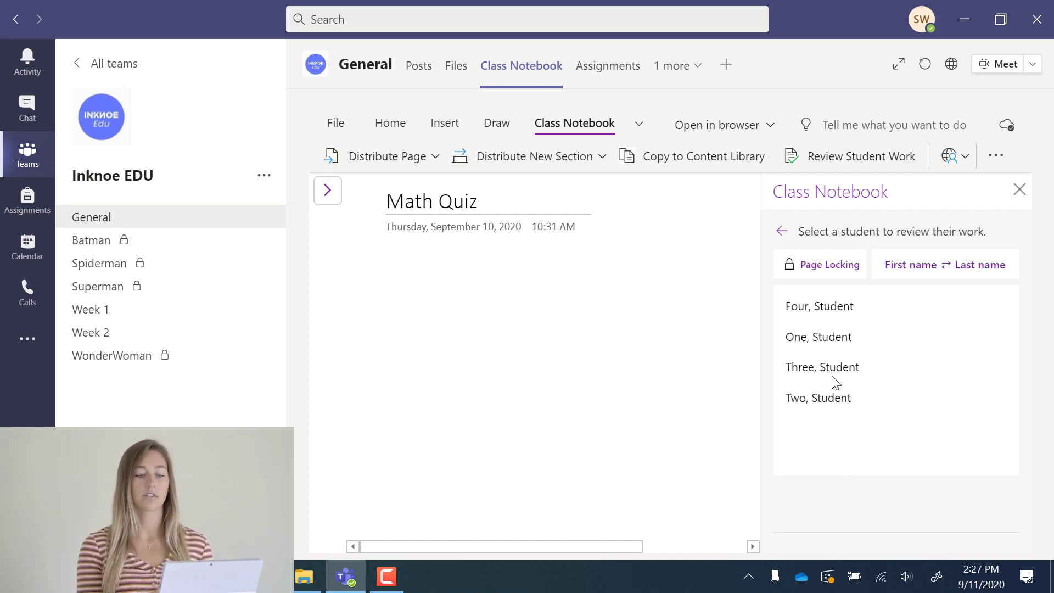
click(832, 310)
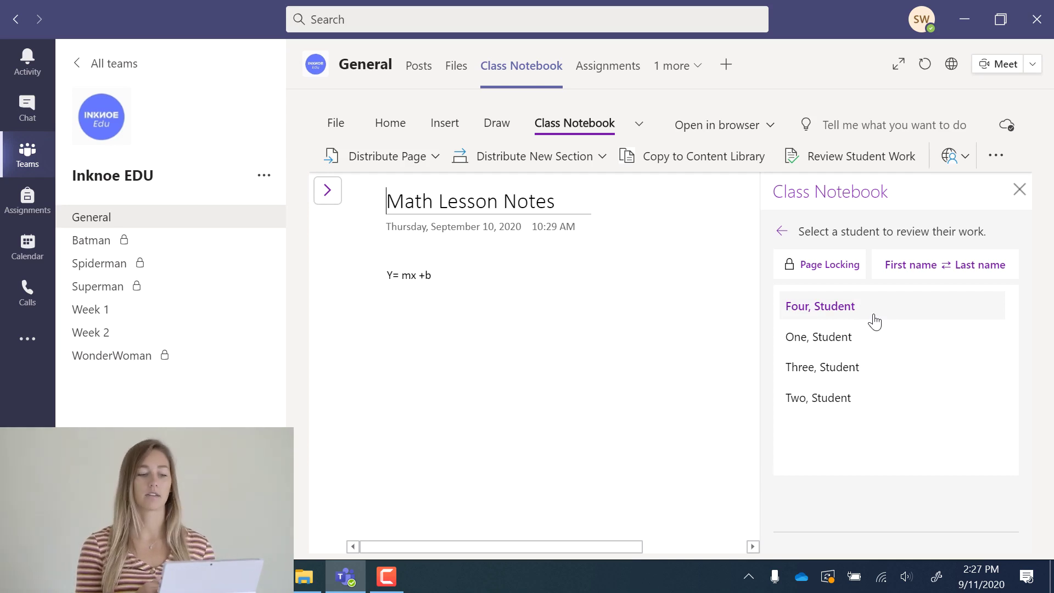
- Draw a blue smiley face beside the equation with the pen
click(496, 124)
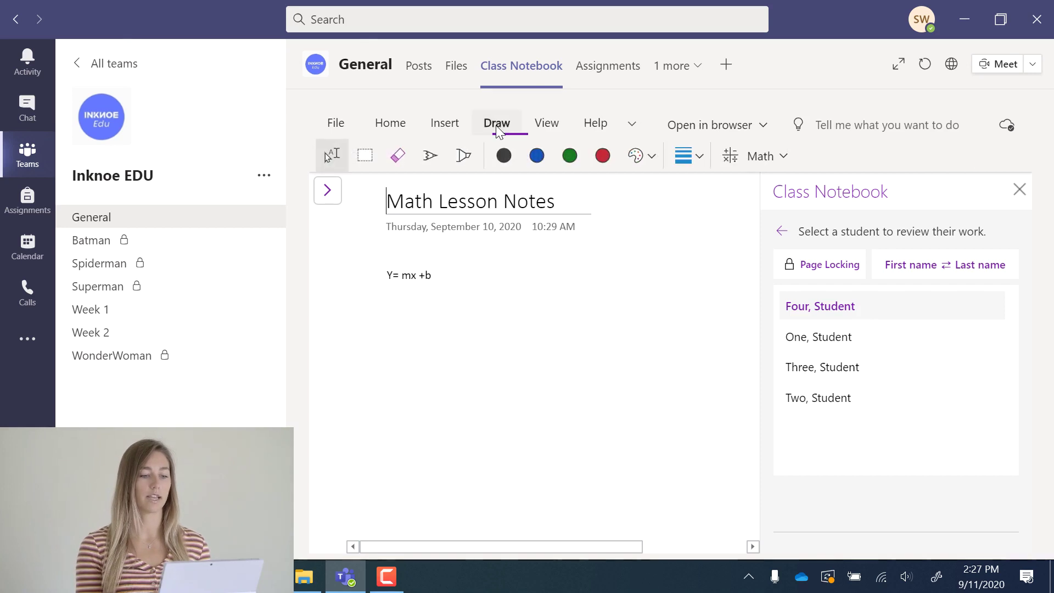
click(535, 159)
click(613, 277)
click(637, 276)
drag(601, 289, 641, 295)
drag(647, 250, 661, 253)
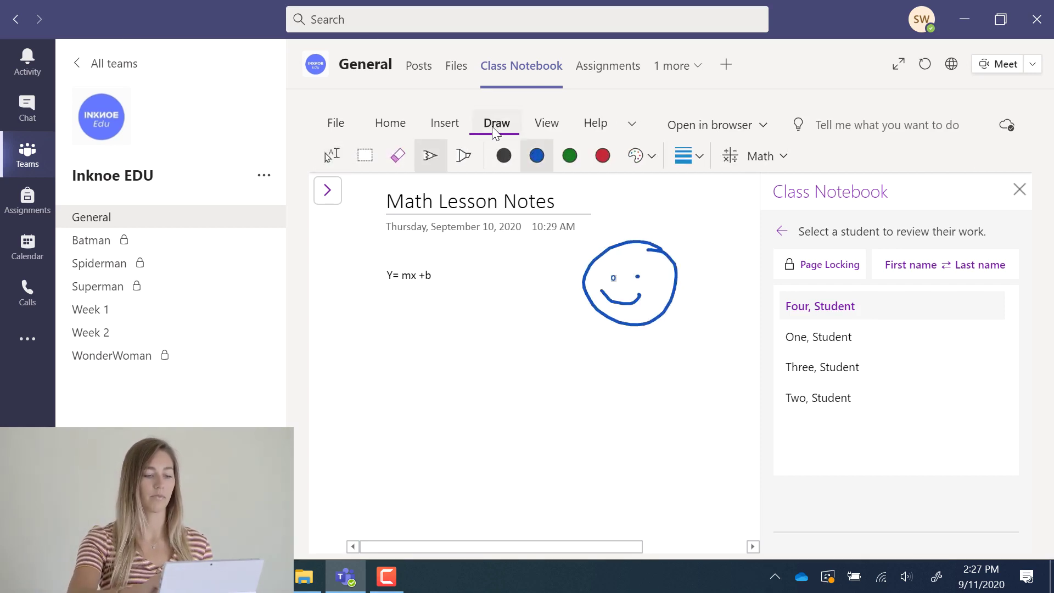
- Add a 'Great!' text note and move it beneath the smiley
click(331, 155)
click(434, 365)
text(Great!)
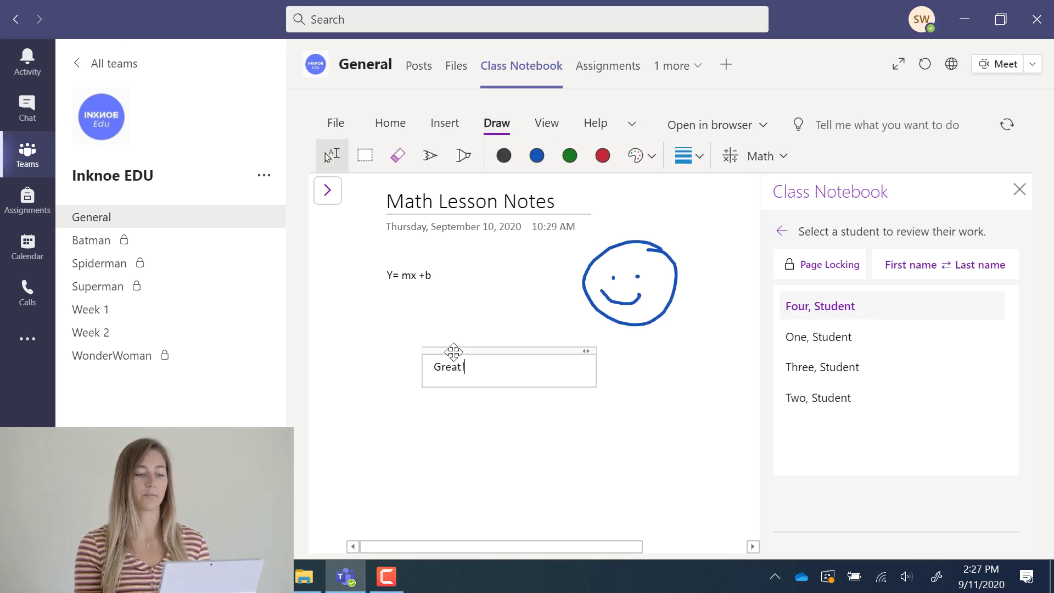
drag(509, 348, 640, 340)
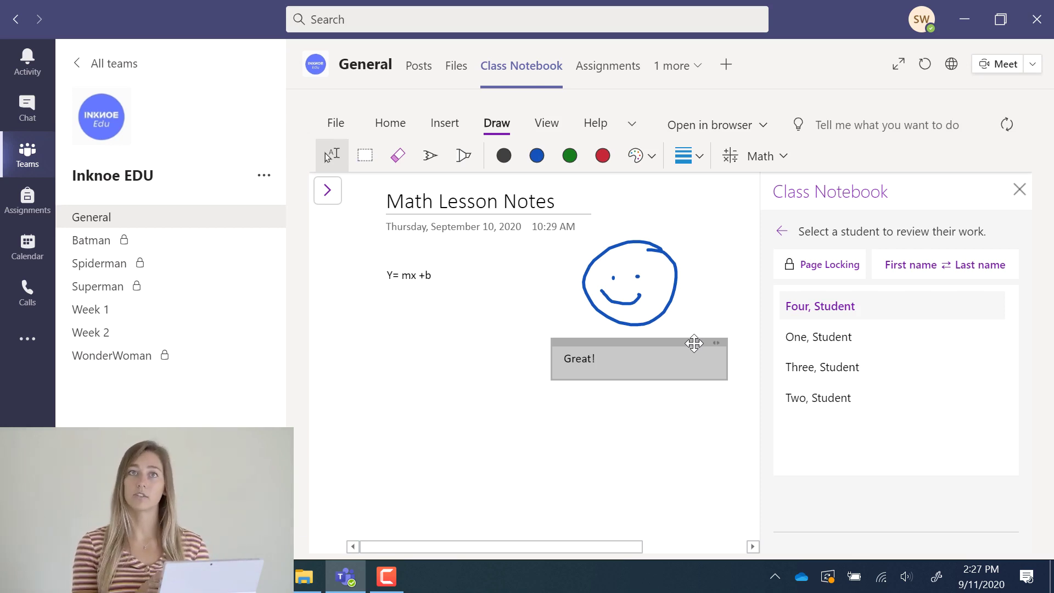
- Lock Student Four's page with Page Locking, then view Student One's and Student Three's copies
click(809, 473)
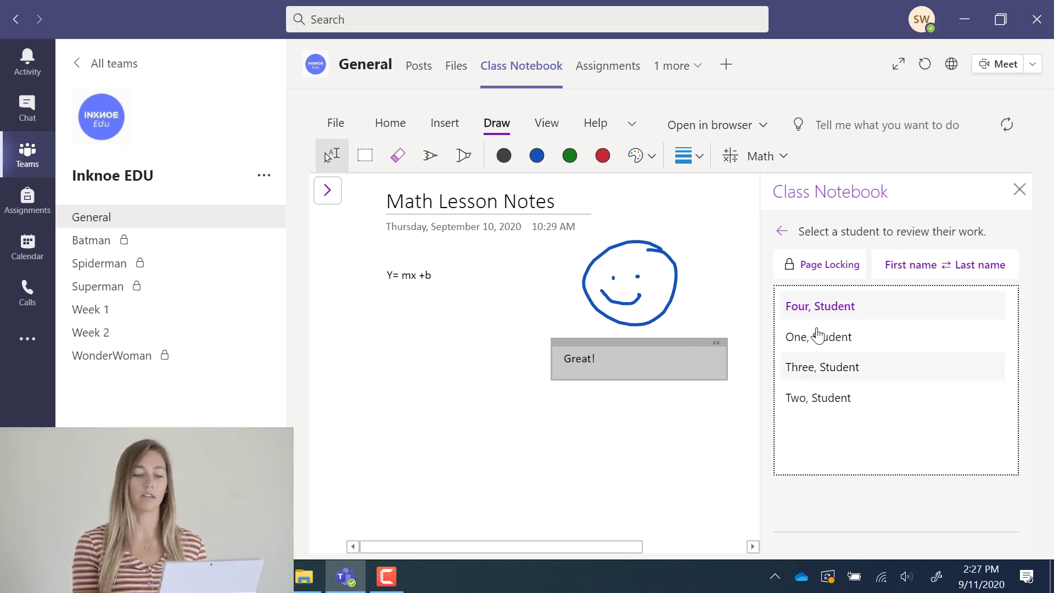
click(809, 262)
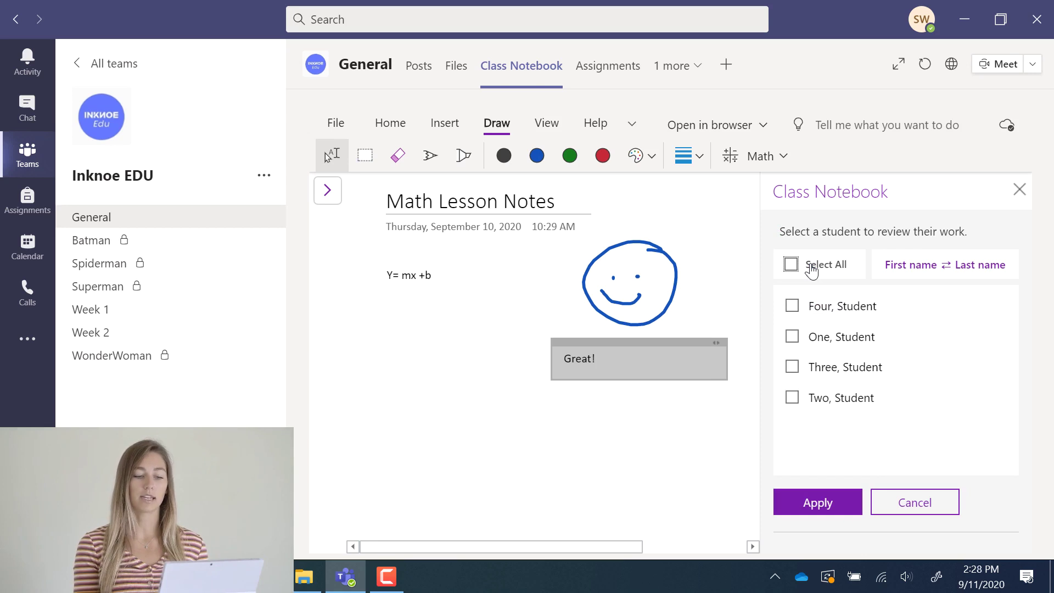
click(792, 305)
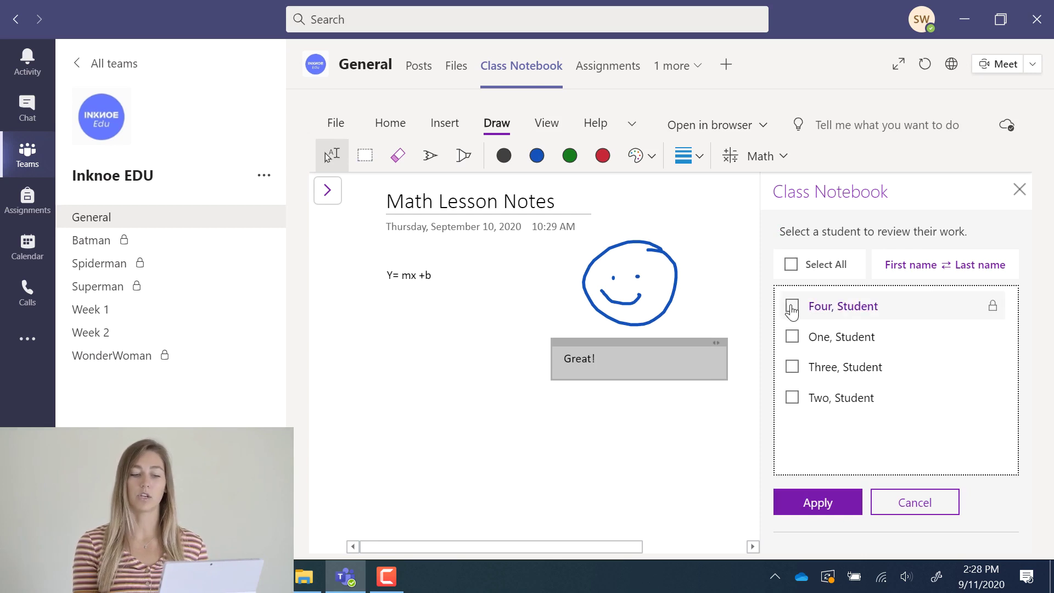
click(806, 508)
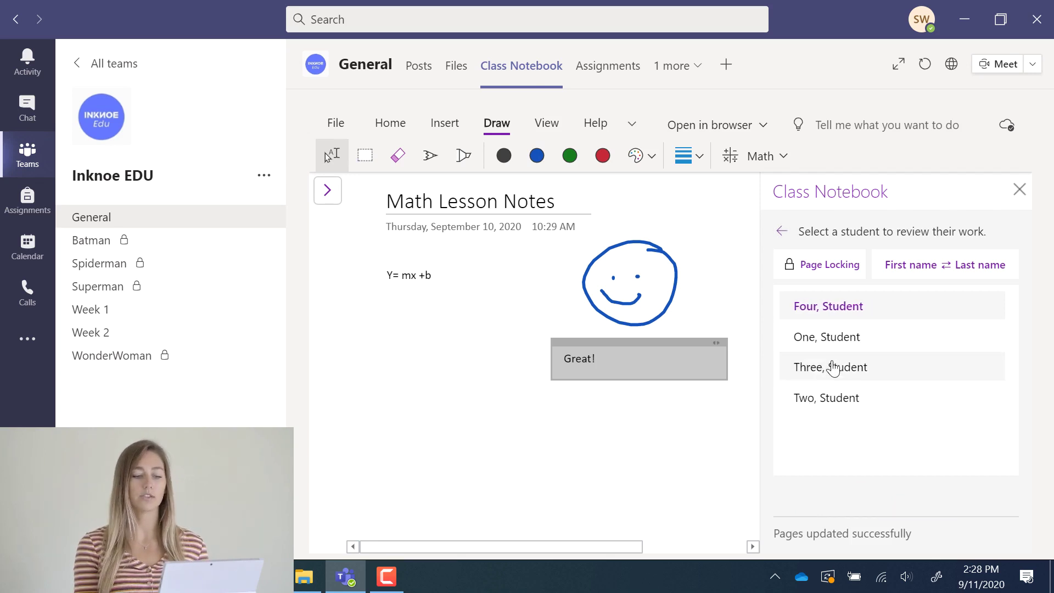
click(846, 340)
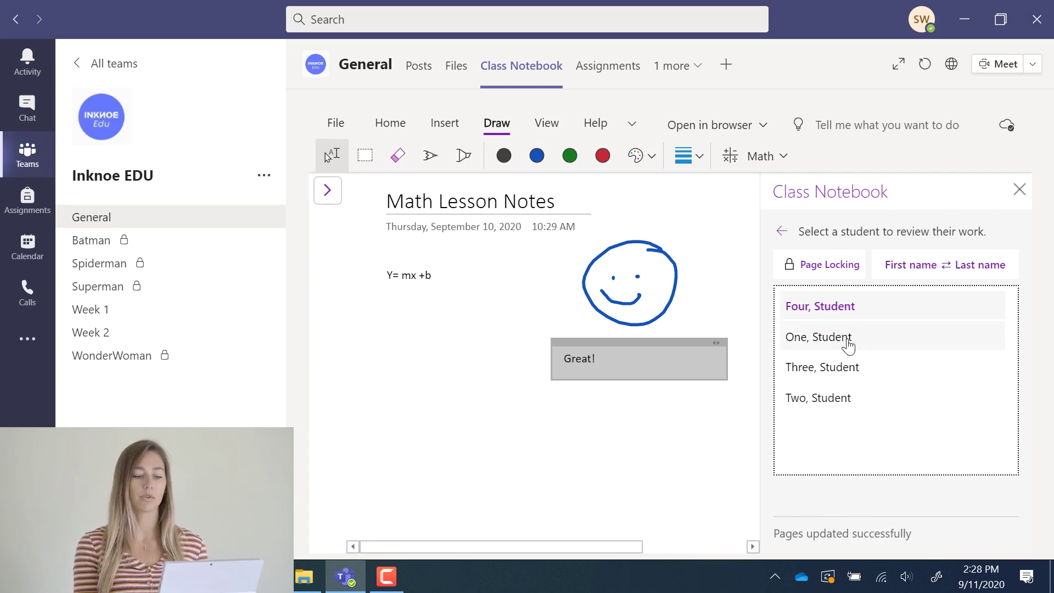
click(848, 374)
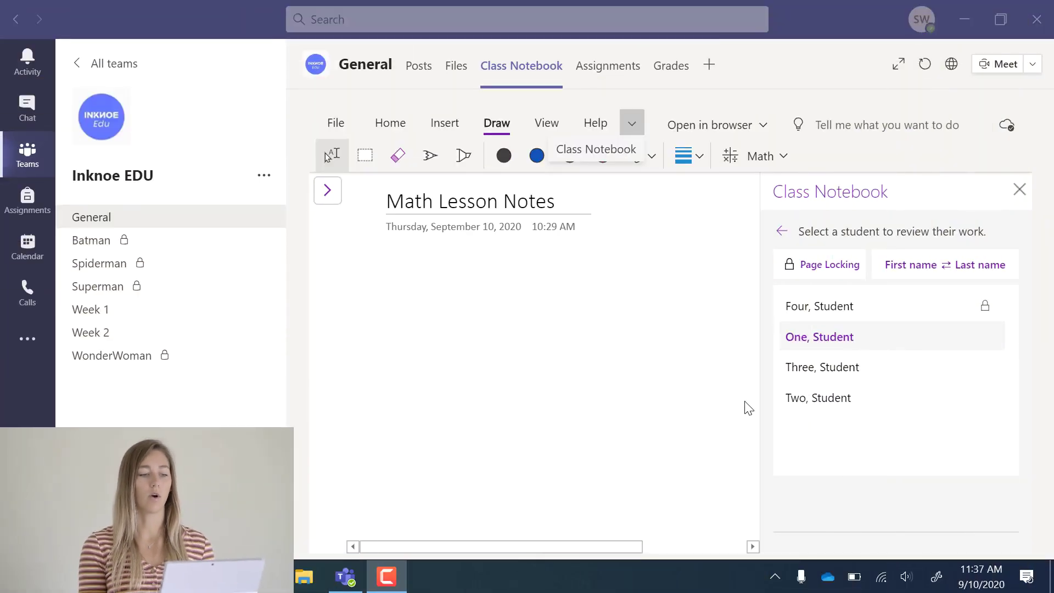
- Open Manage Notebooks from the Class Notebook tab's More Options menu
click(619, 153)
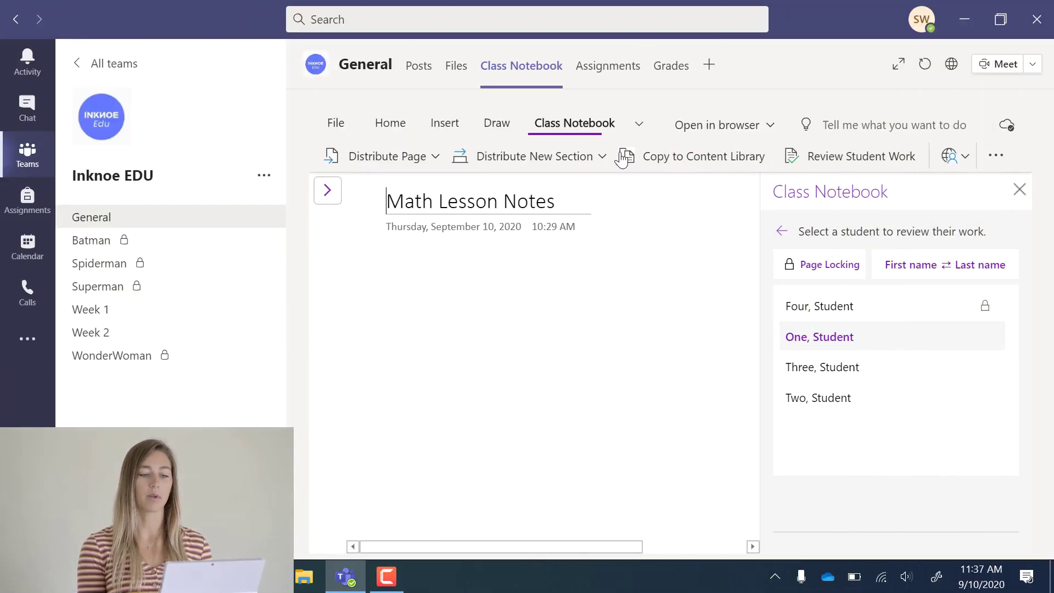
click(996, 156)
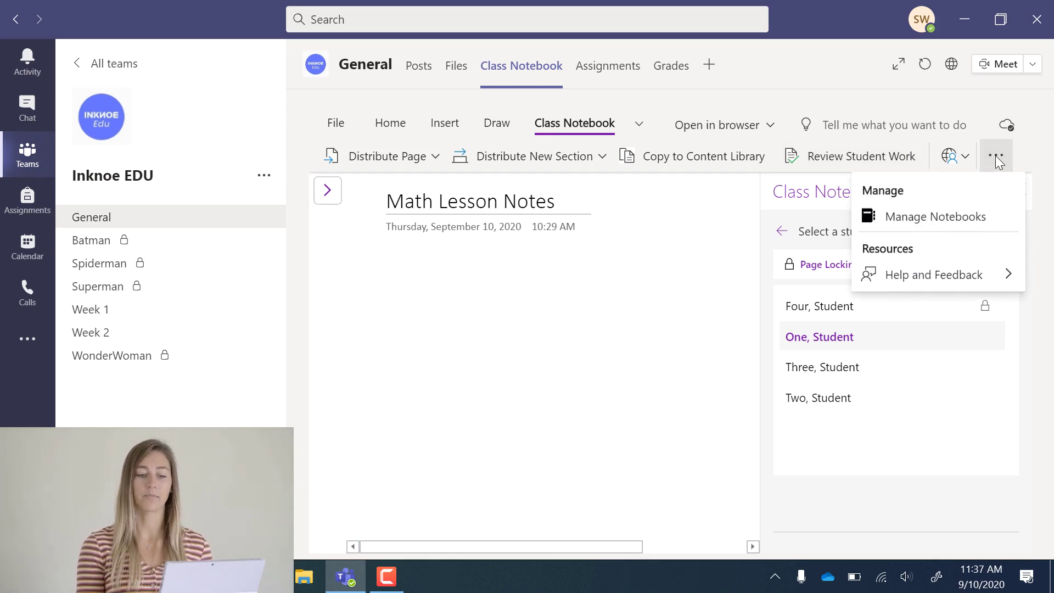
click(986, 216)
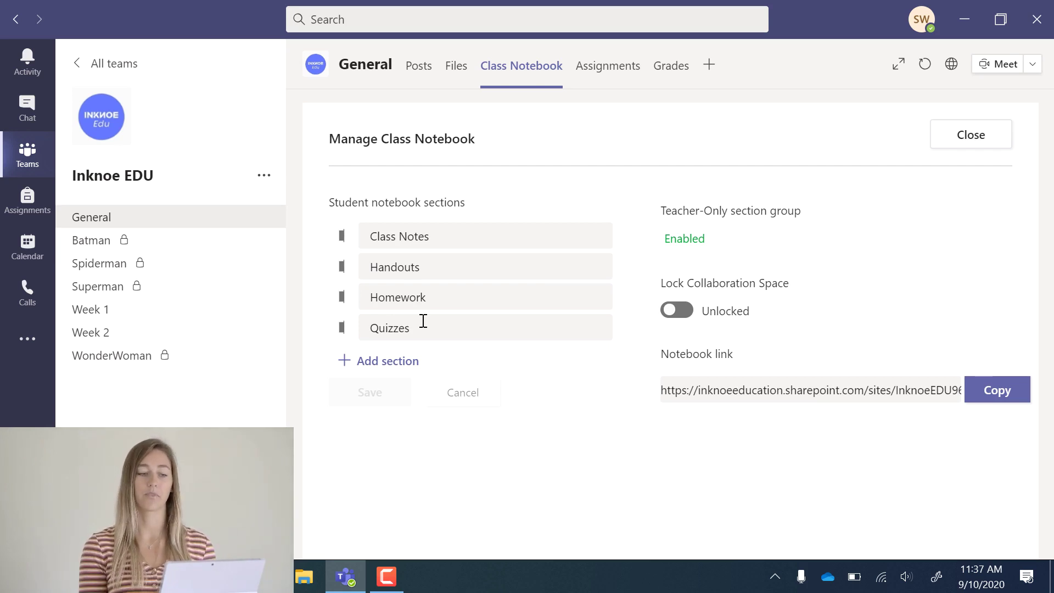
- Switch the Lock Collaboration Space toggle to Locked
click(678, 313)
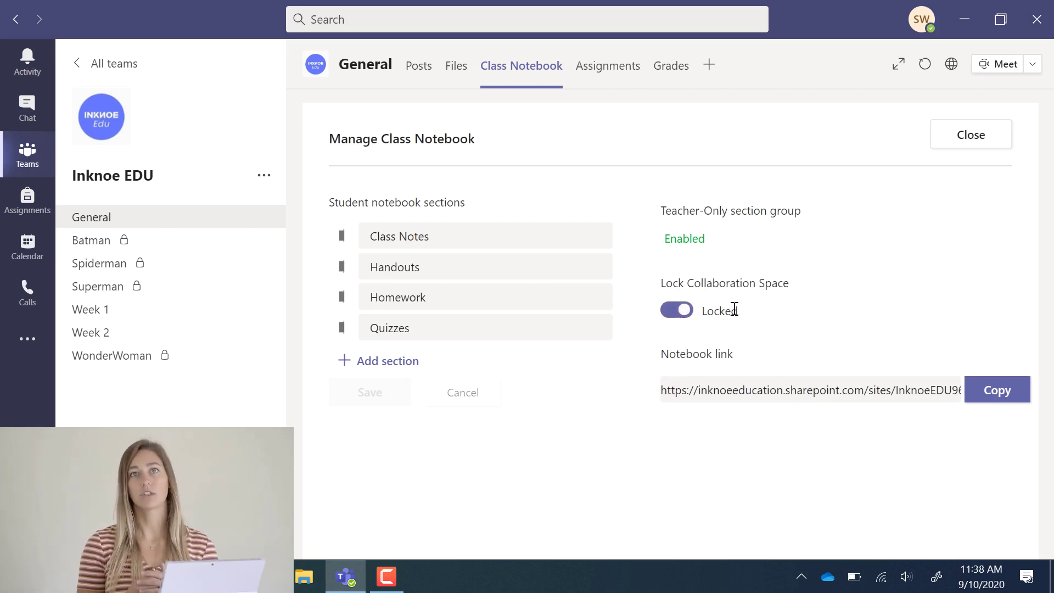